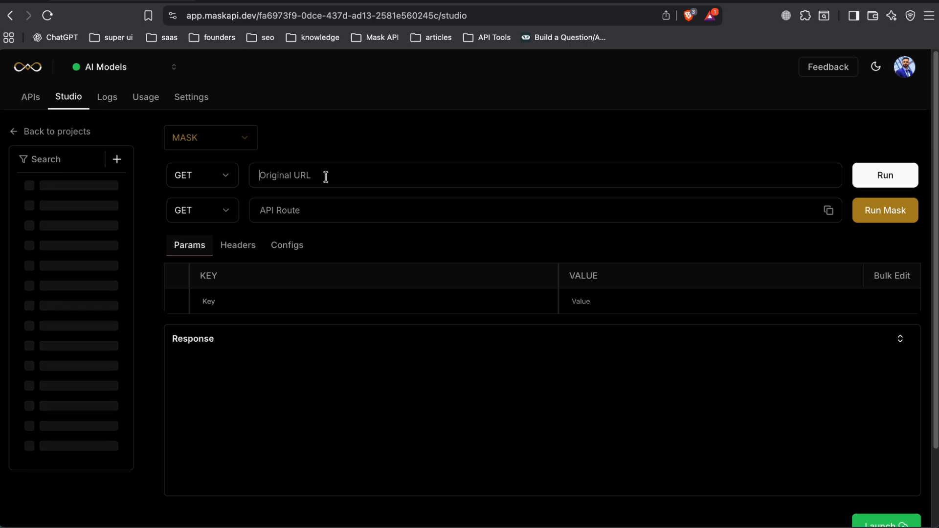
# Look over the AI Models project's request logs, usage statistics, and project settings and configuration.
pyautogui.click(112, 104)
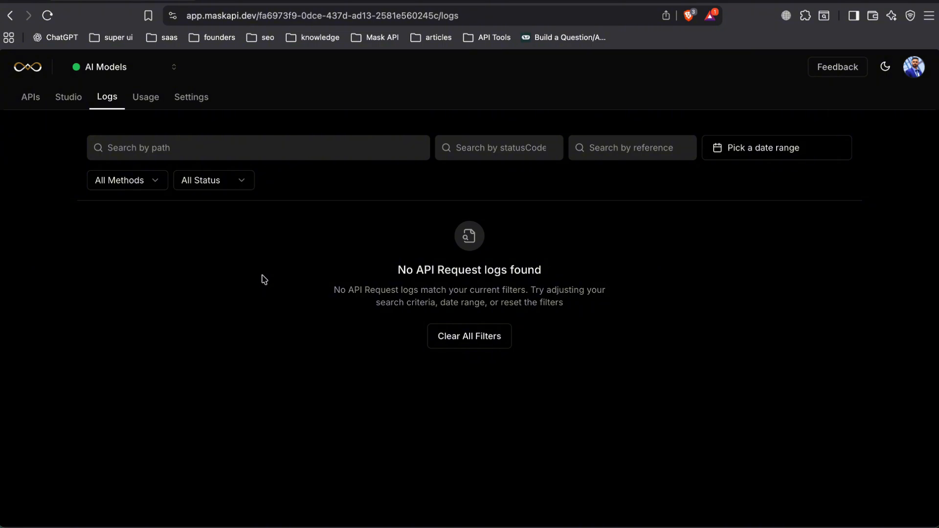
pyautogui.click(145, 99)
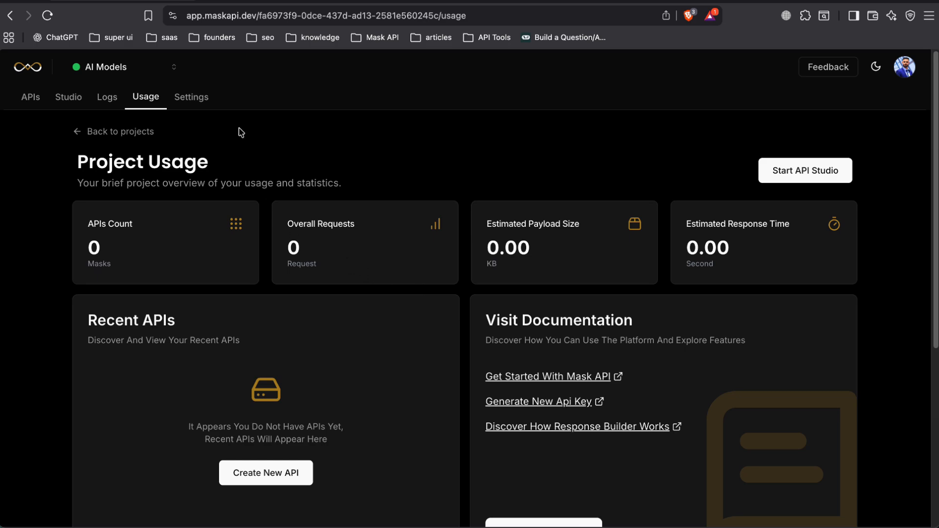
pyautogui.click(205, 101)
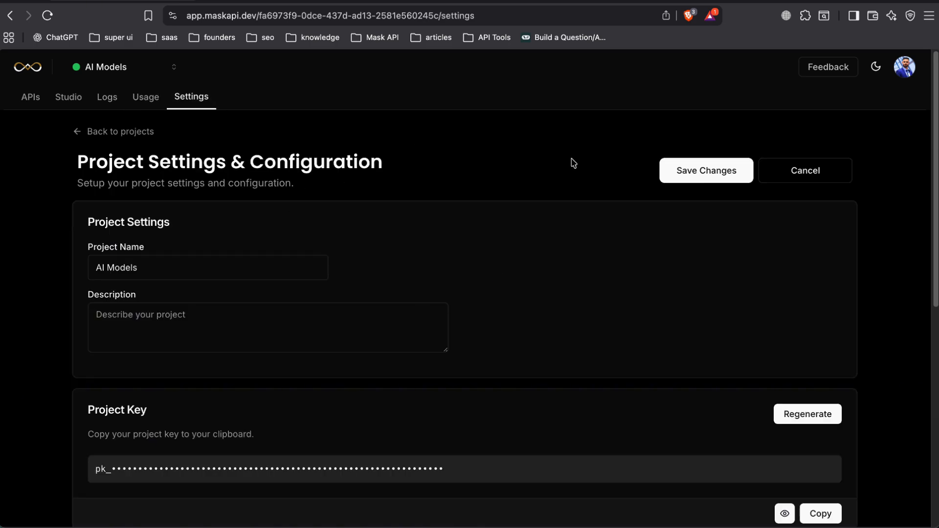
pyautogui.scroll(-2, 587, 299)
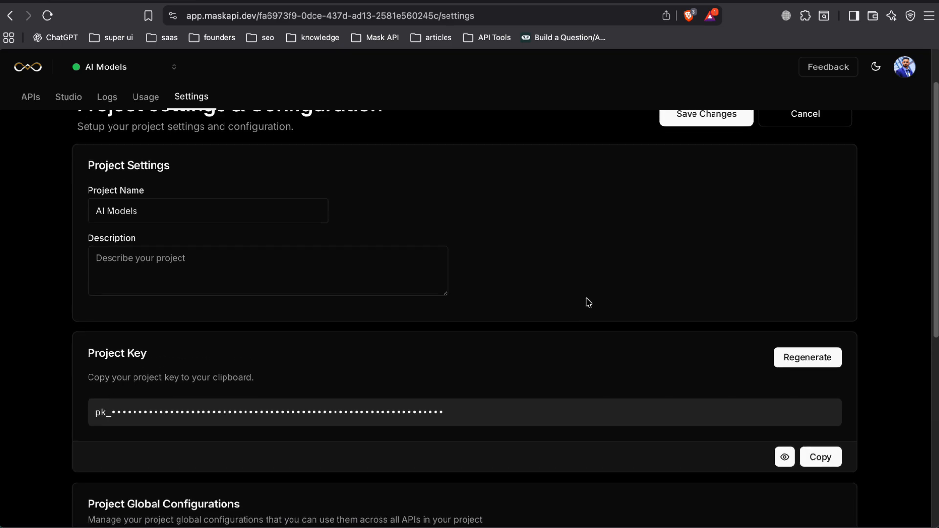
pyautogui.scroll(1, 585, 304)
pyautogui.tripleClick(286, 143)
pyautogui.scroll(-8, 541, 313)
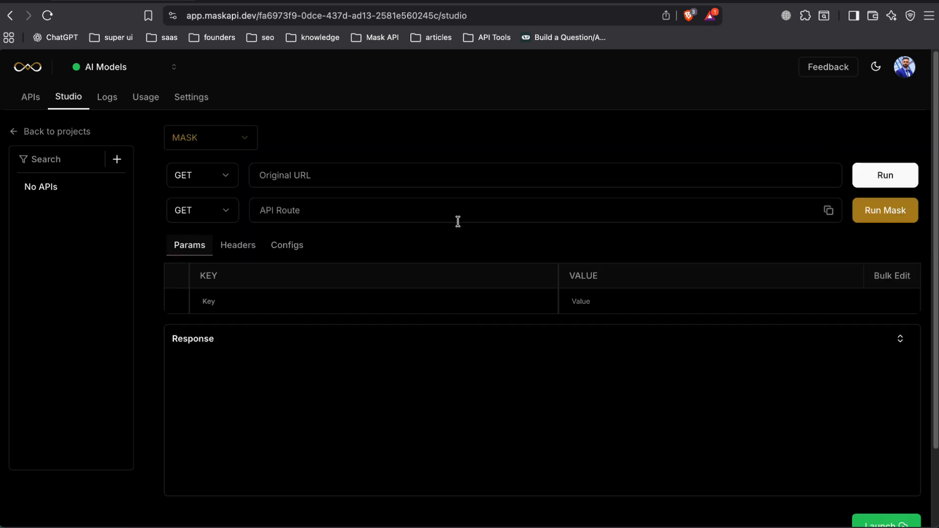
# Preview the MOCK and DATABASE API types in the studio and return the type to MASK.
pyautogui.click(242, 143)
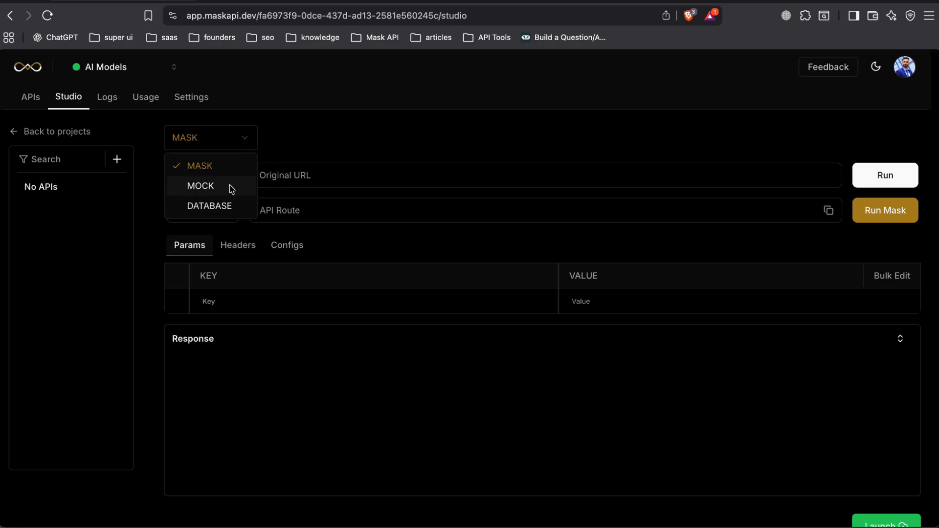
pyautogui.click(230, 189)
pyautogui.click(238, 143)
pyautogui.click(227, 205)
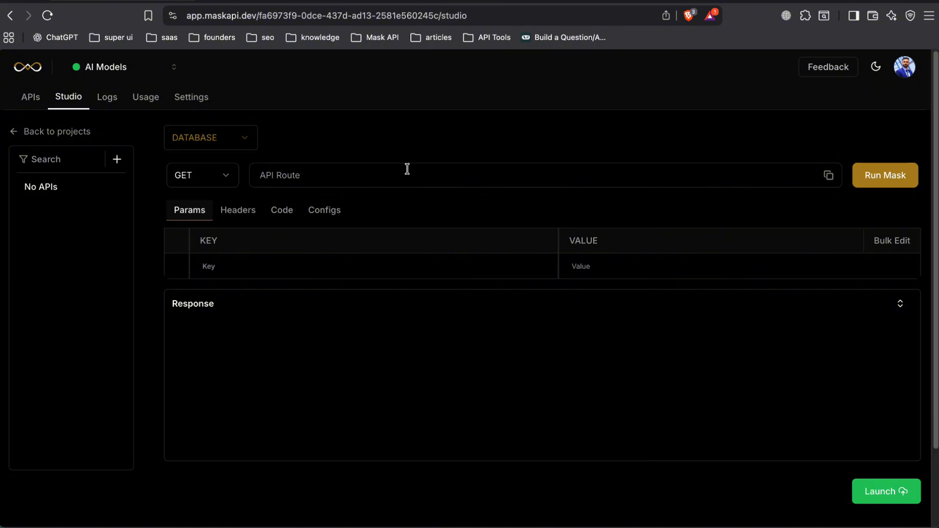
pyautogui.click(258, 143)
pyautogui.click(240, 166)
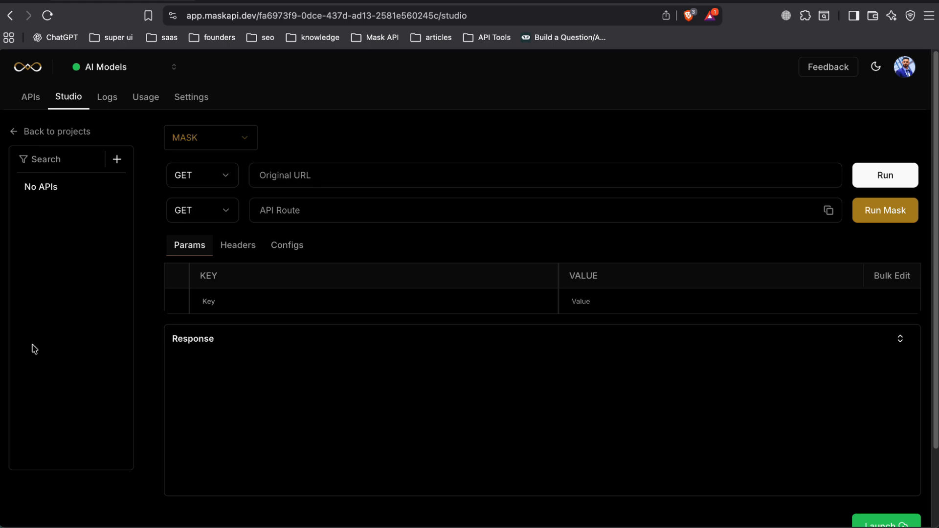
pyautogui.click(249, 180)
pyautogui.click(274, 1)
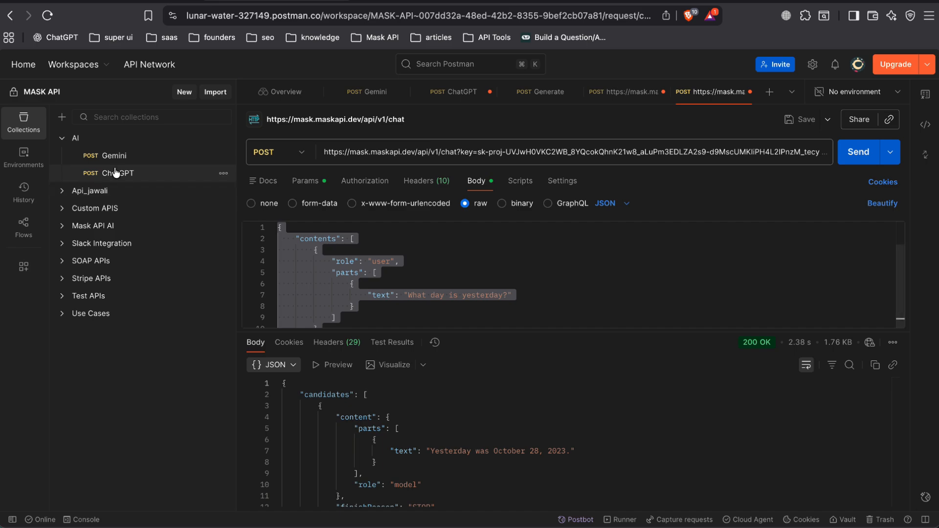
pyautogui.click(115, 172)
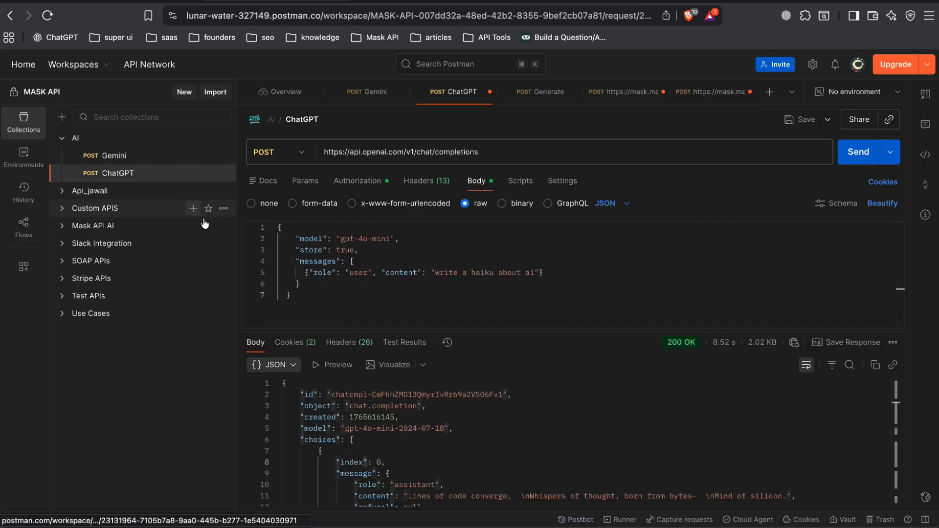
pyautogui.click(423, 143)
pyautogui.press('super+c')
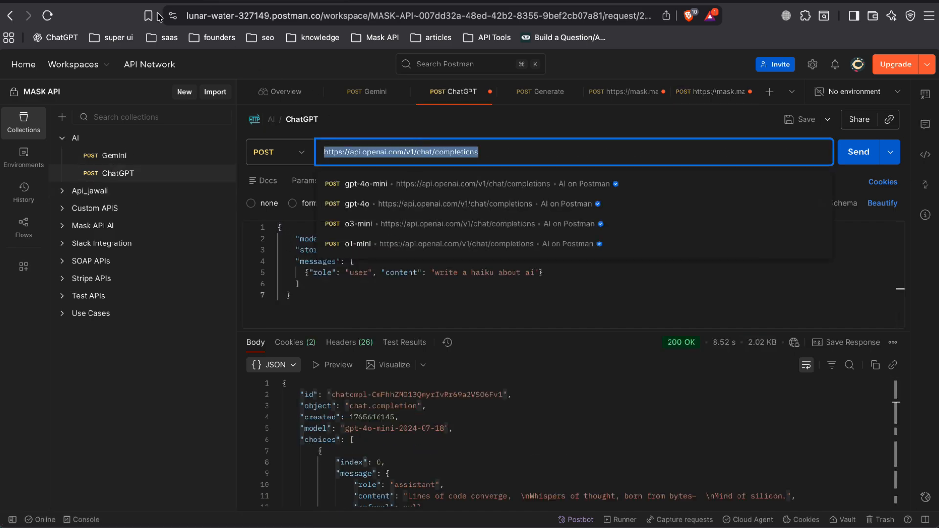
pyautogui.click(141, 2)
pyautogui.click(322, 182)
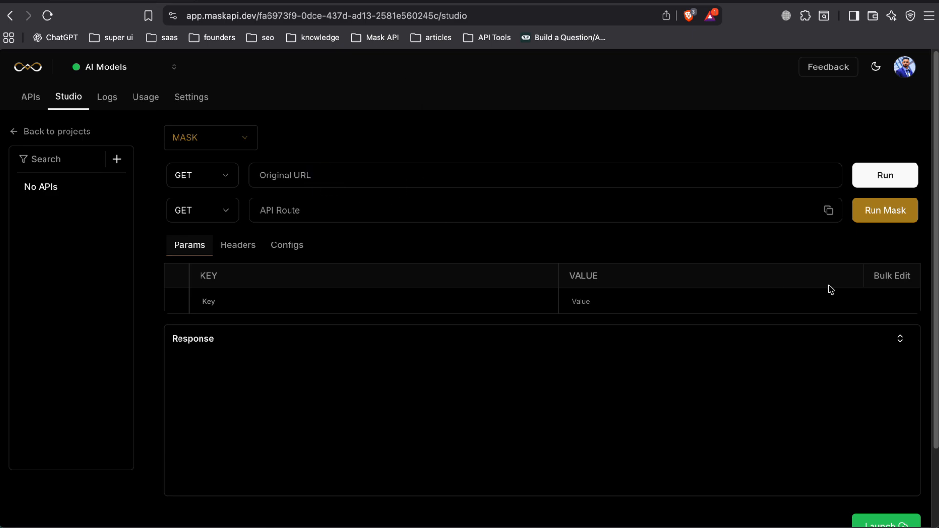
pyautogui.press('super+v')
# Switch to Postman, copy the ChatGPT request's whole JSON body, and return to the Mask API studio.
pyautogui.click(222, 2)
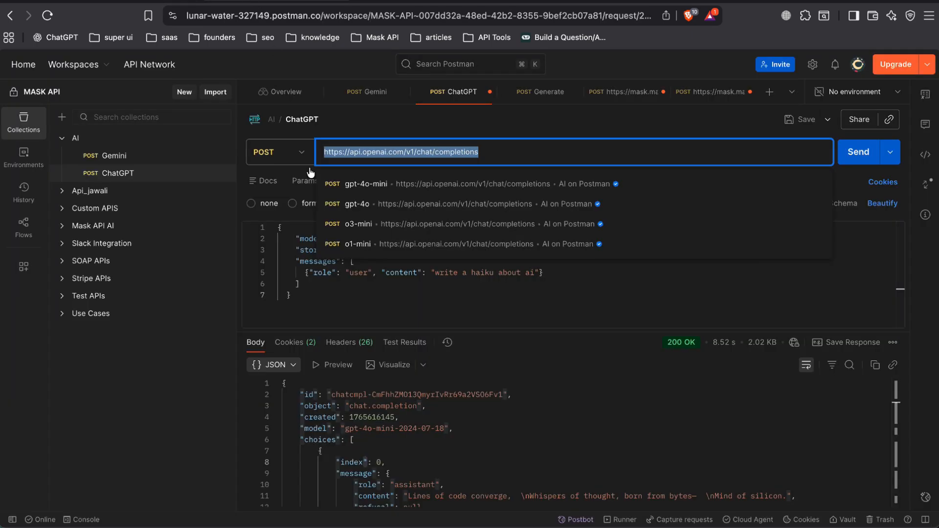
pyautogui.click(357, 311)
pyautogui.press('super+a')
pyautogui.press('super+c')
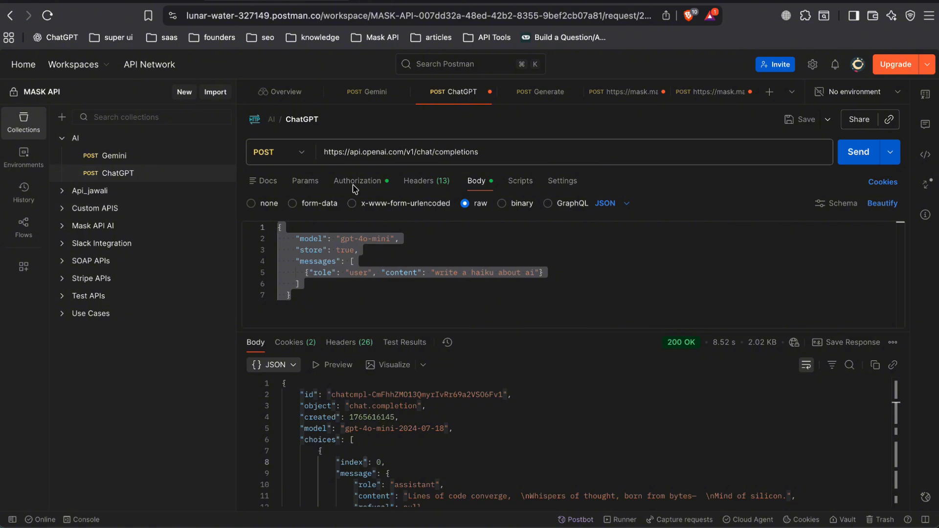
pyautogui.click(165, 2)
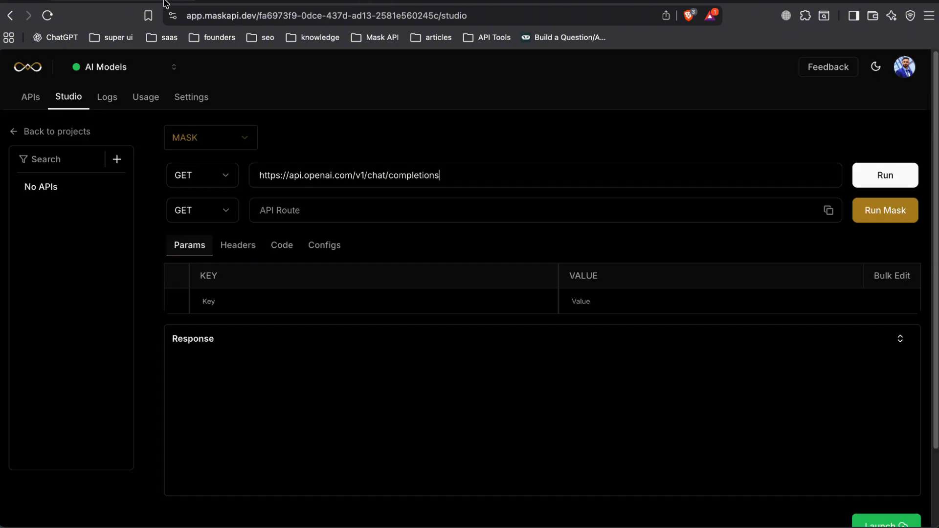
# Set the original URL's method to POST and paste the copied gpt-4o-mini JSON as the request body.
pyautogui.click(227, 184)
pyautogui.click(204, 222)
pyautogui.click(281, 245)
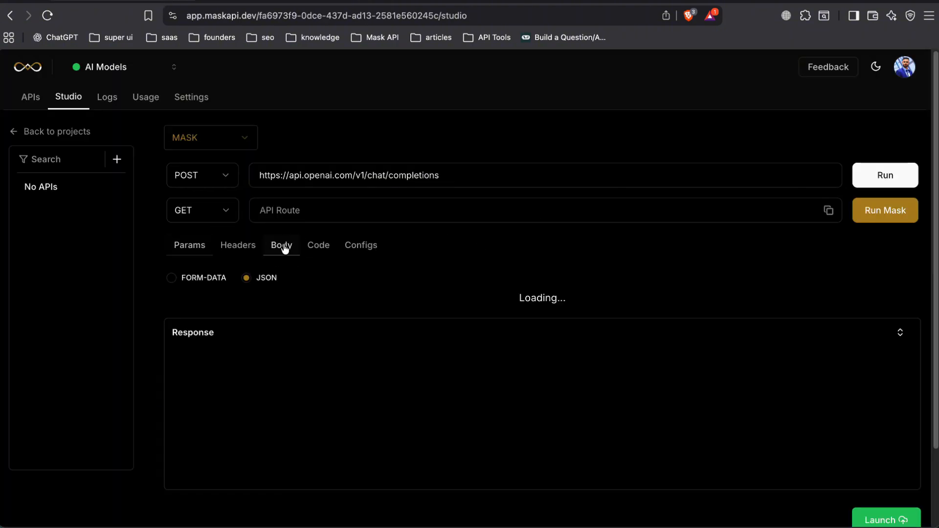
pyautogui.click(365, 310)
pyautogui.press('super+v')
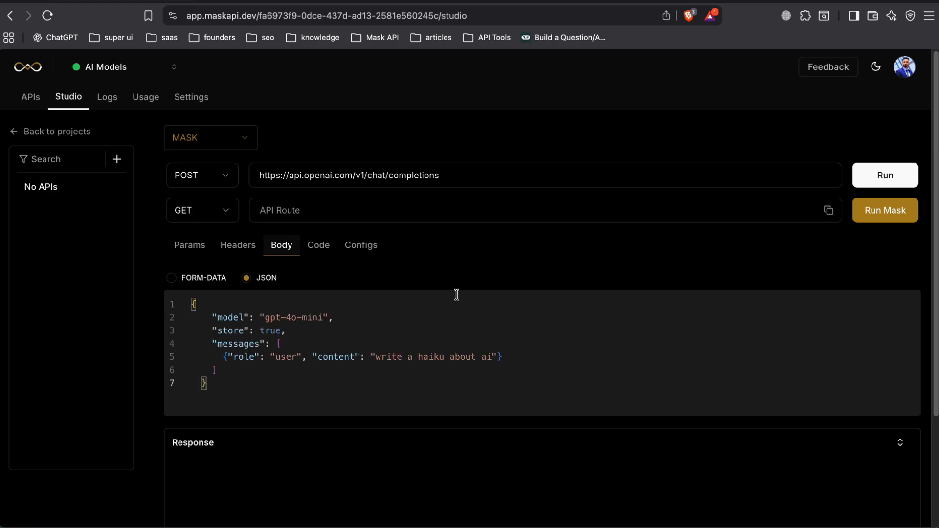
pyautogui.moveTo(220, 379); pyautogui.dragTo(149, 286)
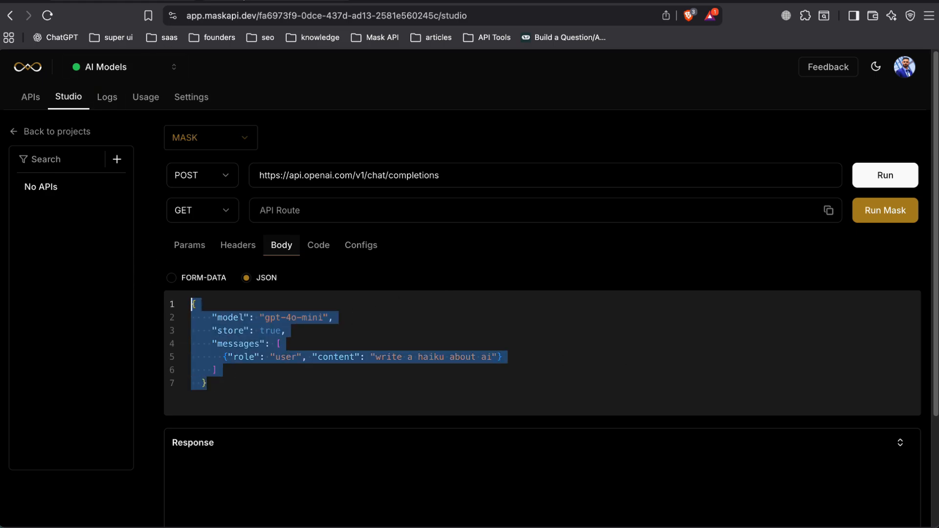
# Copy the bearer token from the ChatGPT request's authorization in Postman and return to the Mask API studio.
pyautogui.click(243, 1)
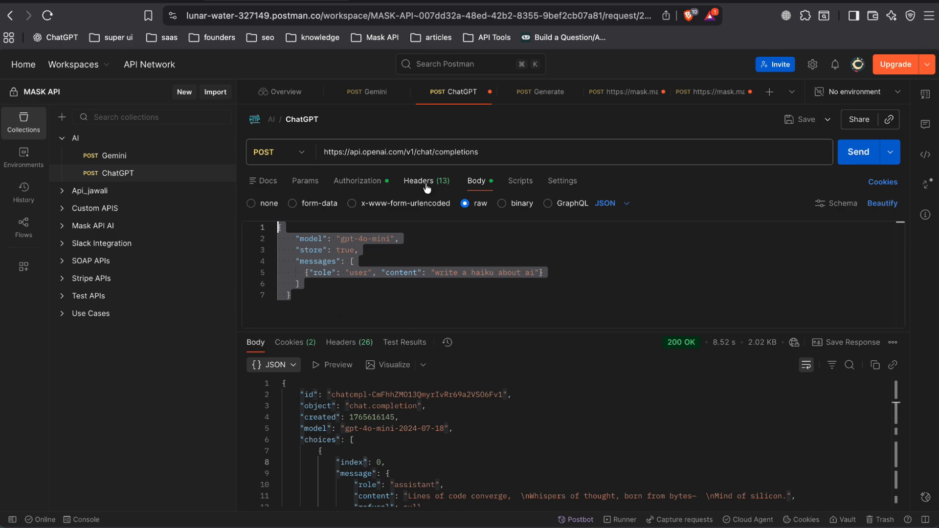
pyautogui.click(357, 182)
pyautogui.tripleClick(672, 218)
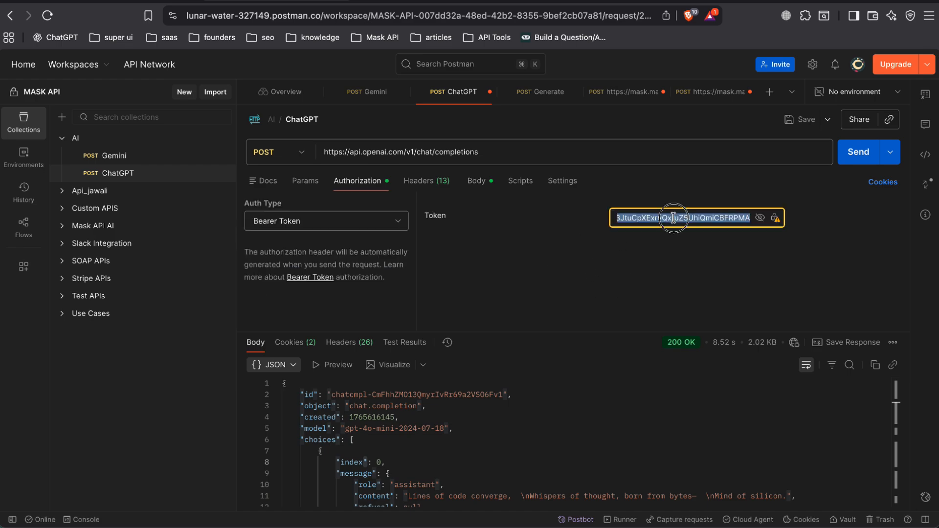
pyautogui.hotkey('ctrl', 'Tab')
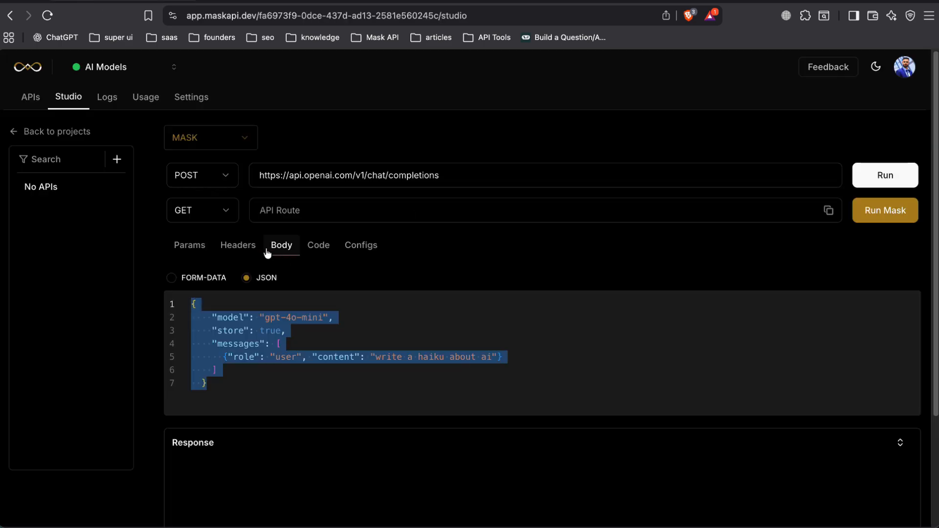
# Add a request header with the key "authorization" and leave its value empty.
pyautogui.click(249, 245)
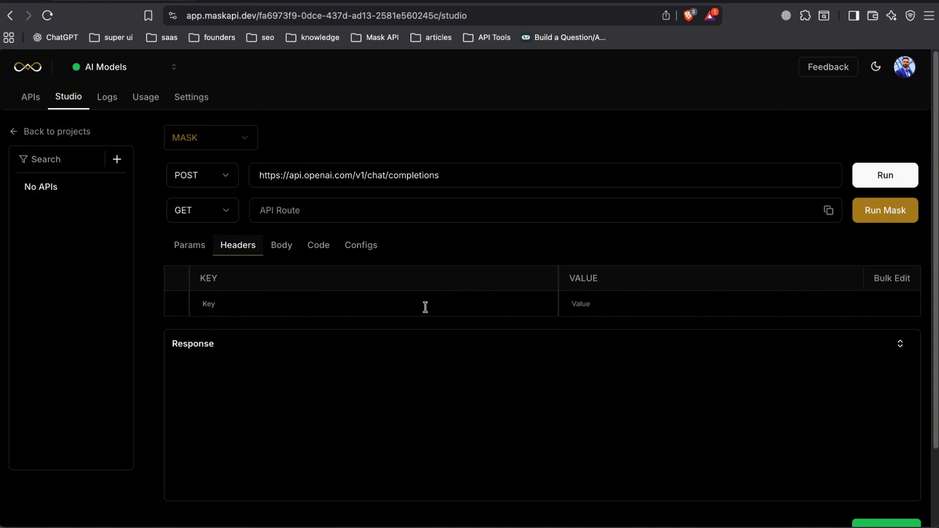
pyautogui.write('autho')
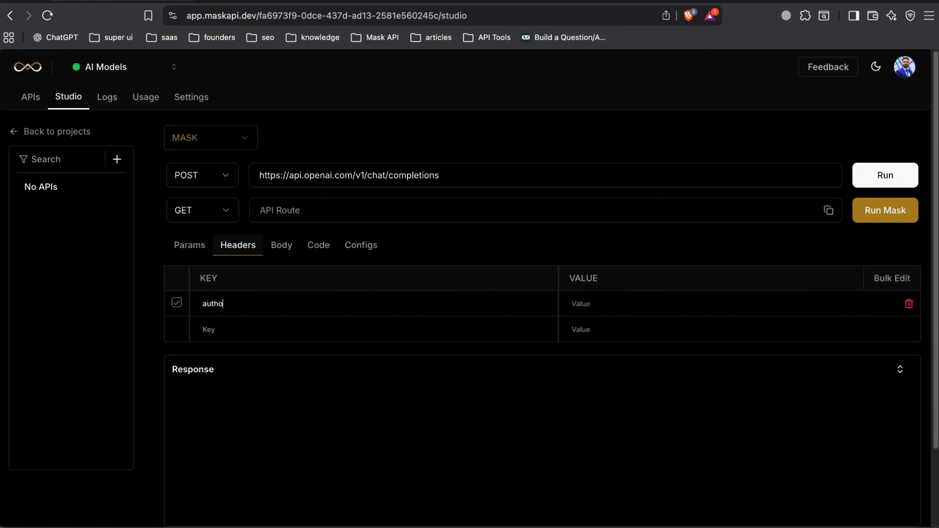
pyautogui.write('rization•')
pyautogui.press('BackSpace')
pyautogui.press('BackSpace')
pyautogui.press('BackSpace')
pyautogui.press('BackSpace')
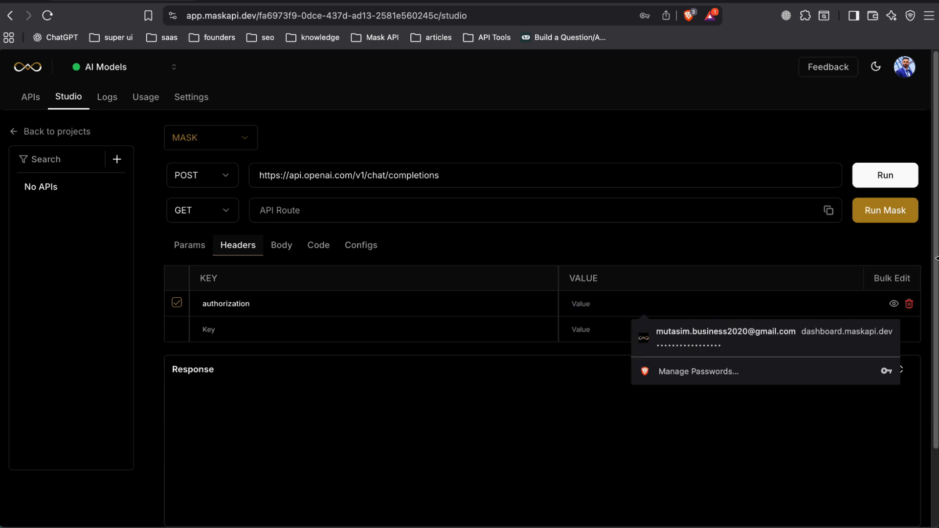
# Reveal the authorization header's value, enter "Bearer" followed by the copied API token, and hide the value again.
pyautogui.click(894, 303)
pyautogui.write('Be')
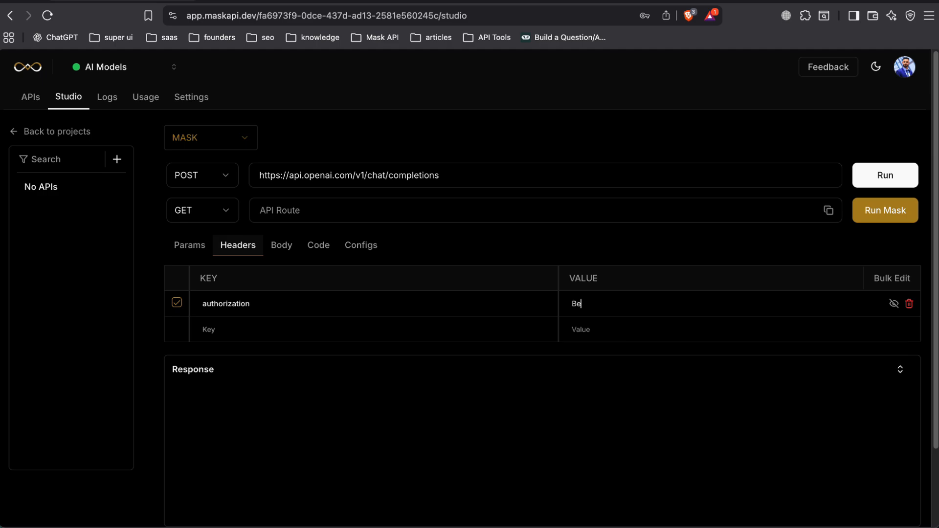
pyautogui.write('arer')
pyautogui.press('super+v')
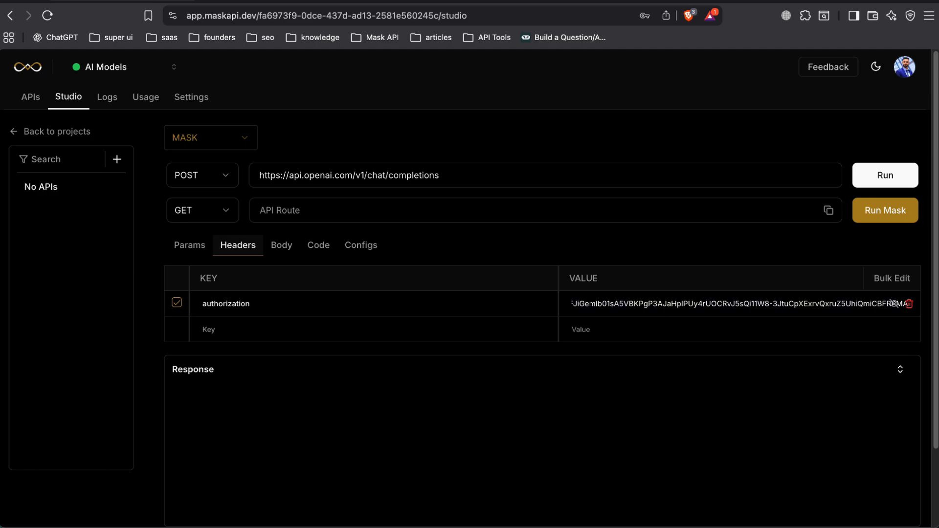
pyautogui.click(894, 303)
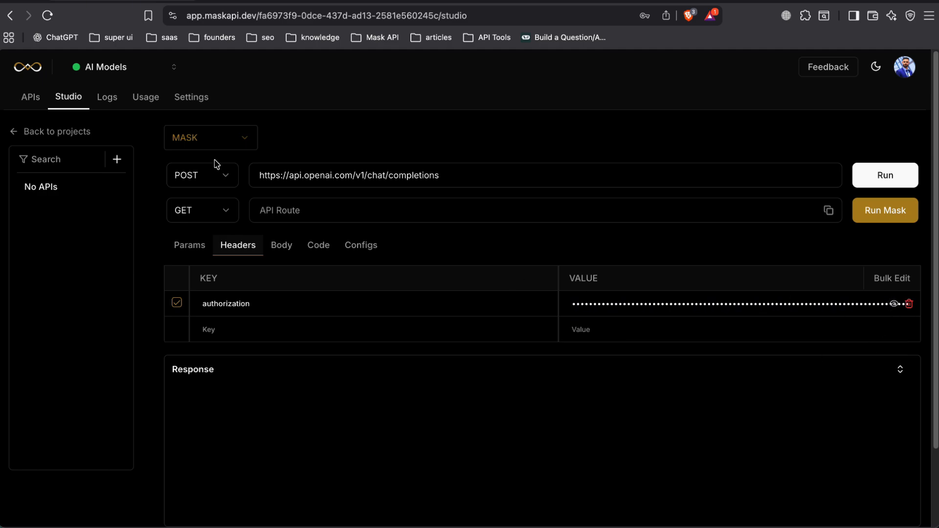
# Run the original POST request and examine the body of the original response.
pyautogui.click(887, 176)
pyautogui.scroll(-2, 654, 111)
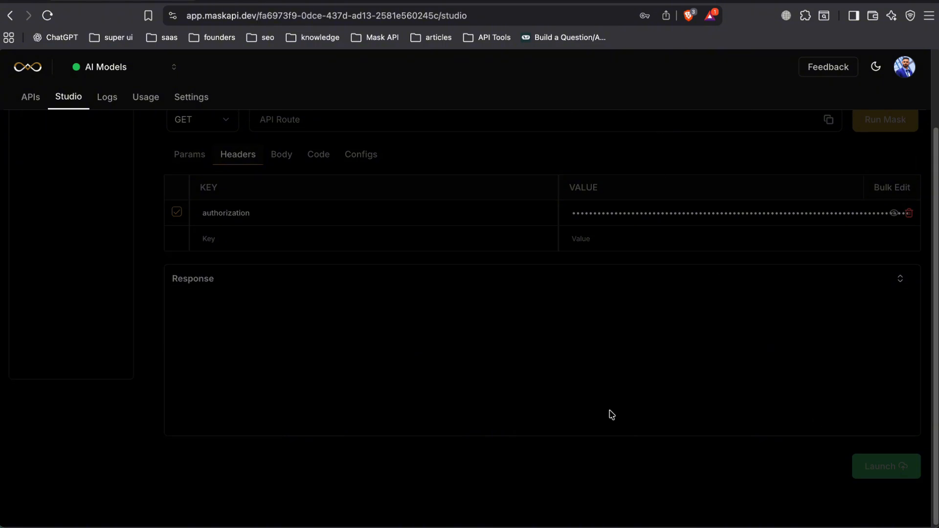
pyautogui.scroll(-8, 536, 327)
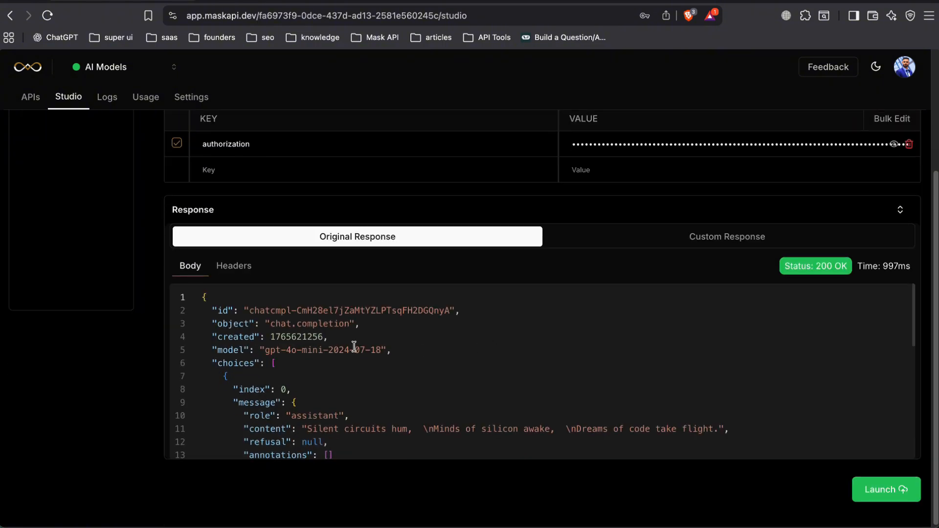
pyautogui.scroll(-3, 339, 351)
pyautogui.scroll(10, 352, 362)
pyautogui.scroll(3, 151, 326)
pyautogui.scroll(-3, 157, 329)
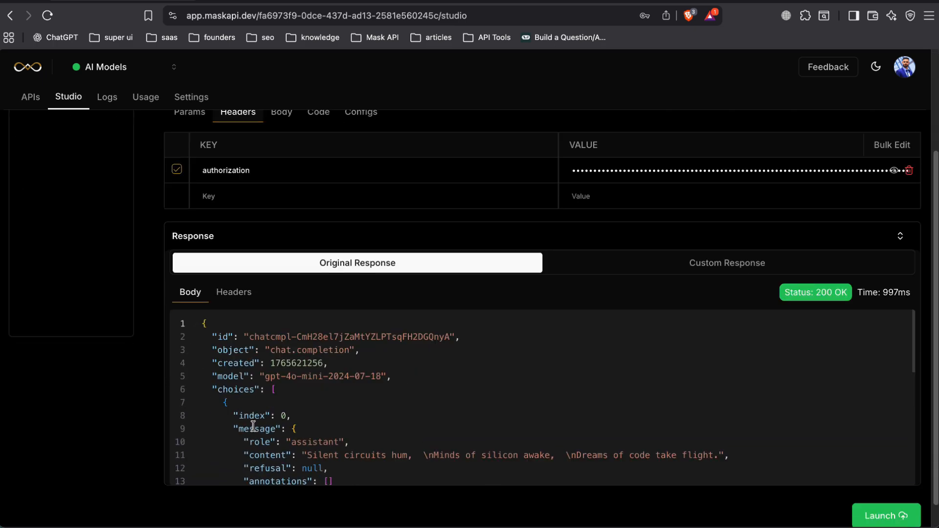
pyautogui.moveTo(204, 337); pyautogui.dragTo(323, 480)
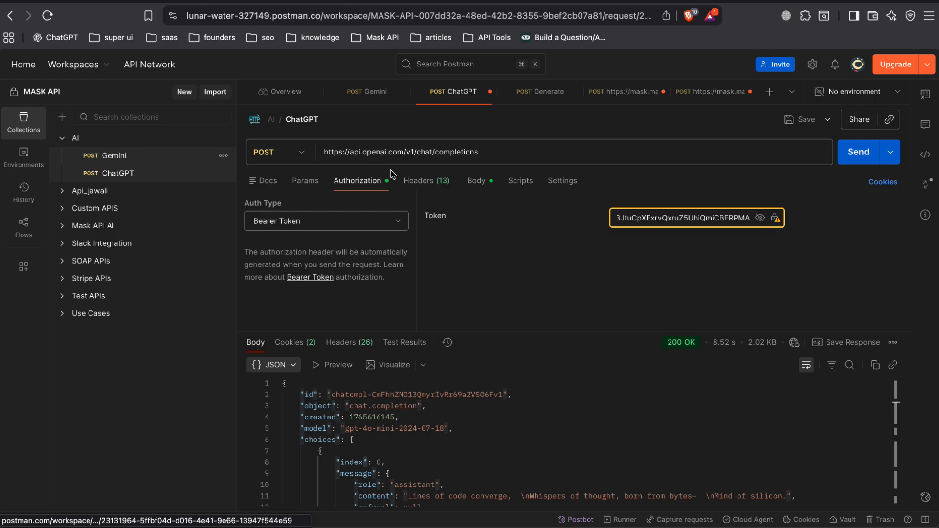
# Switch to Postman and examine the Gemini request's body and response structure.
pyautogui.click(113, 155)
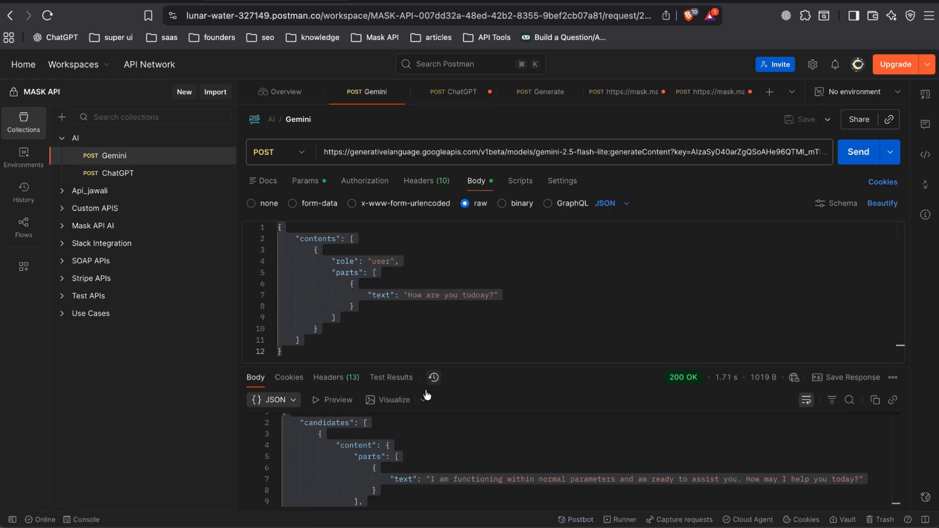
pyautogui.scroll(-3, 412, 468)
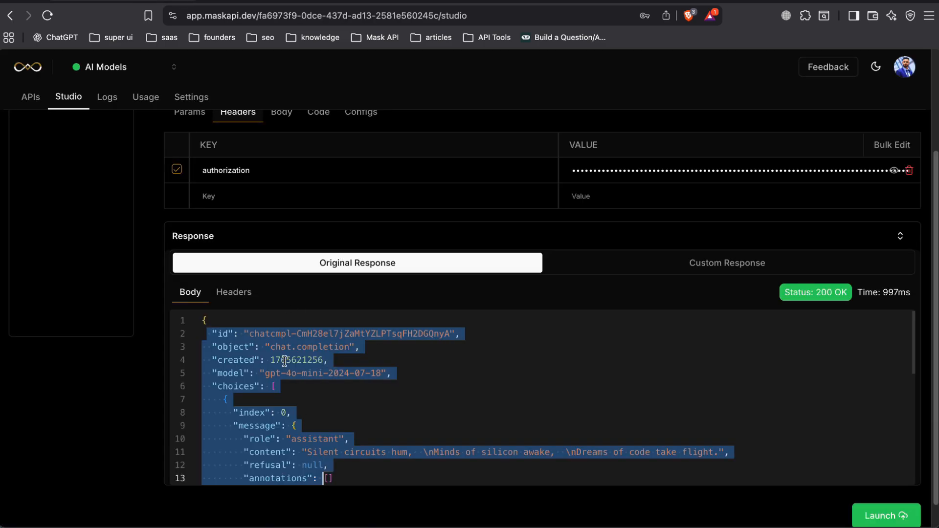
# Return to the Mask API studio and display the mask's code for the chat completions request.
pyautogui.scroll(3, 105, 313)
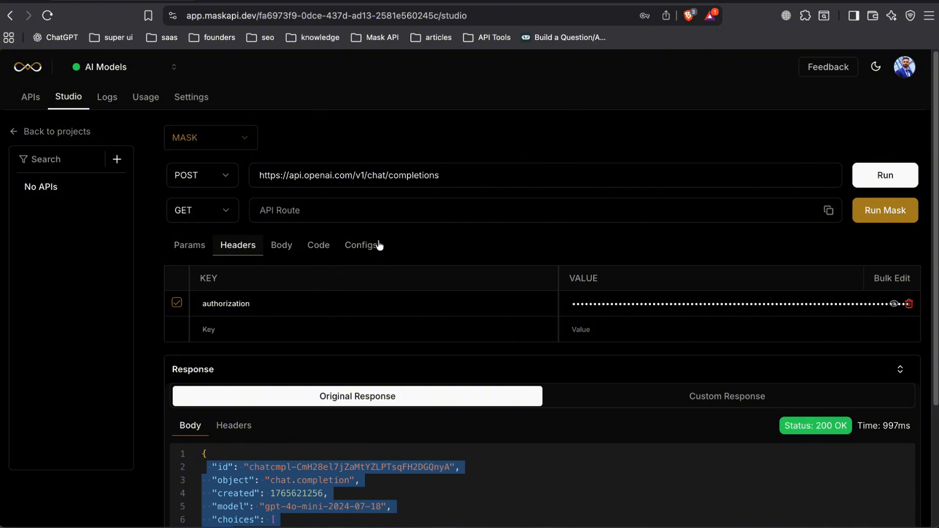
pyautogui.click(288, 248)
pyautogui.click(323, 247)
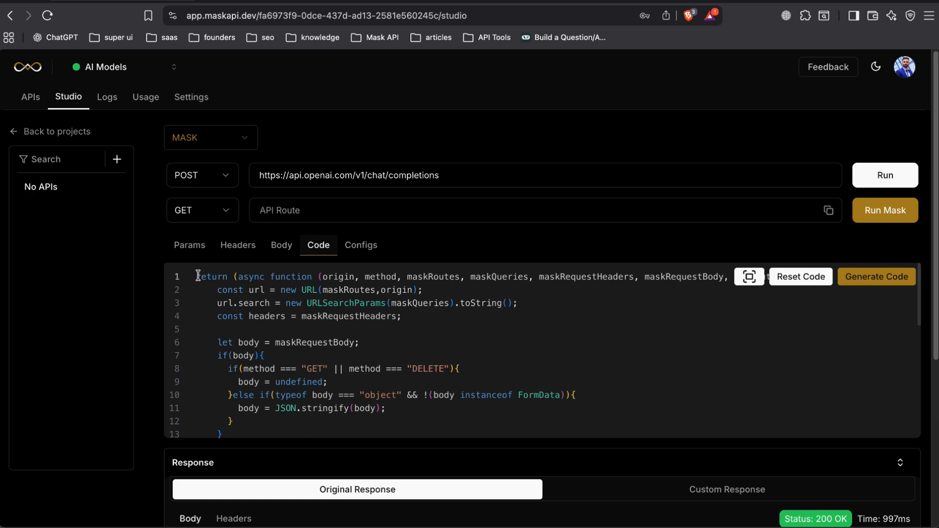
# Open the mask code in full screen and examine the whole function from its first line to the last.
pyautogui.press('super+a')
pyautogui.scroll(5, 542, 377)
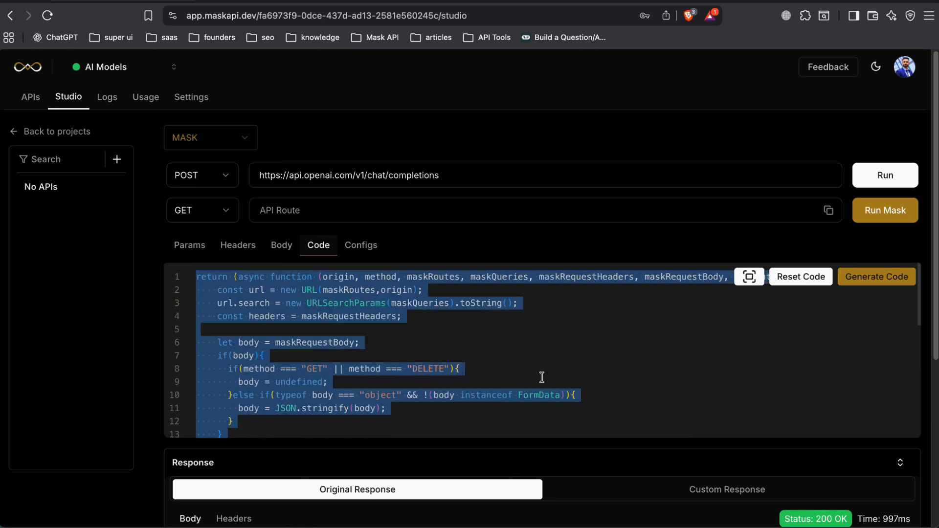
pyautogui.click(749, 277)
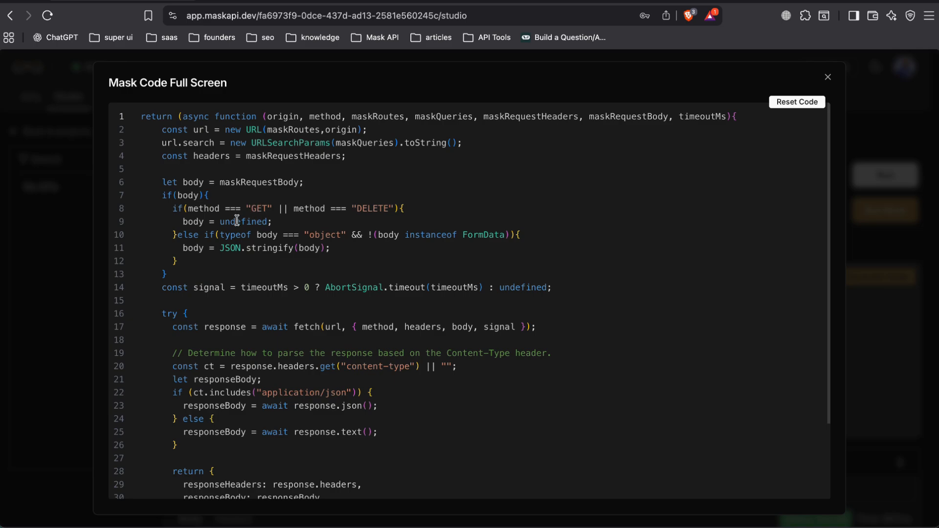
pyautogui.moveTo(140, 116); pyautogui.dragTo(380, 515)
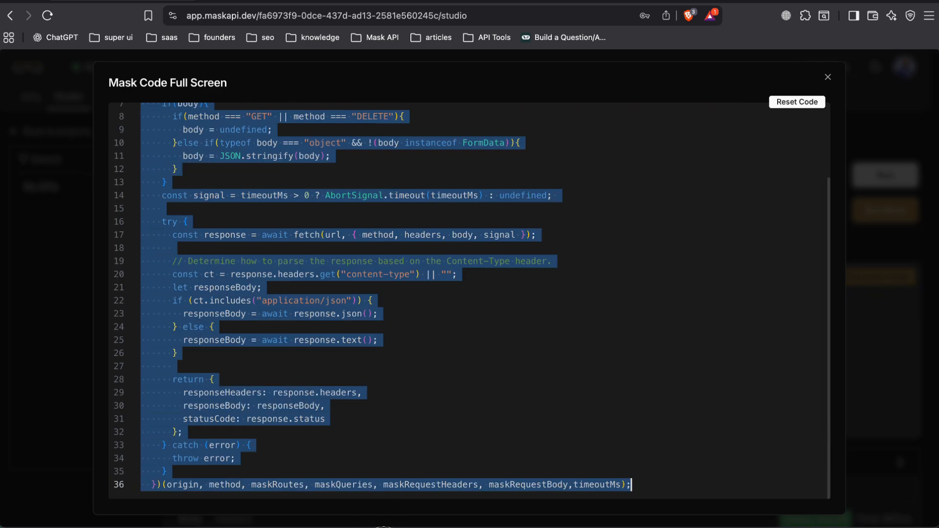
pyautogui.scroll(5, 541, 370)
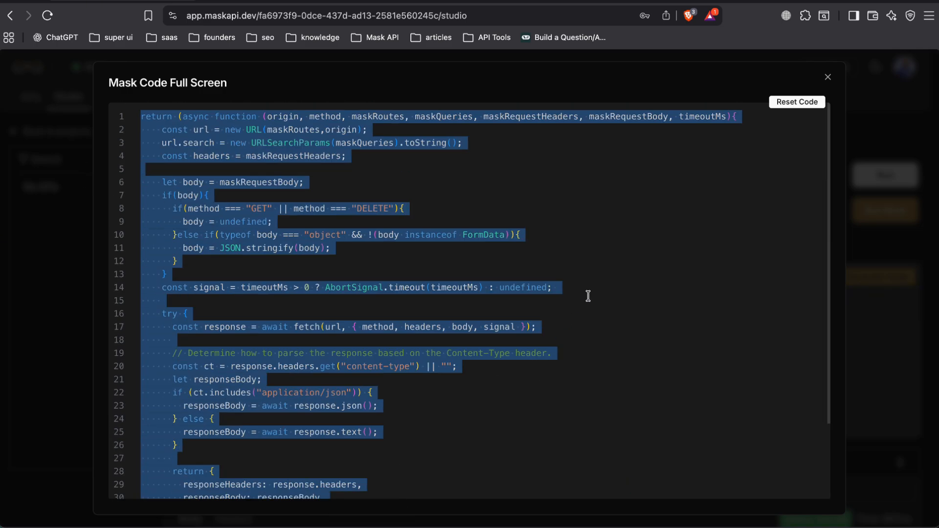
pyautogui.click(457, 217)
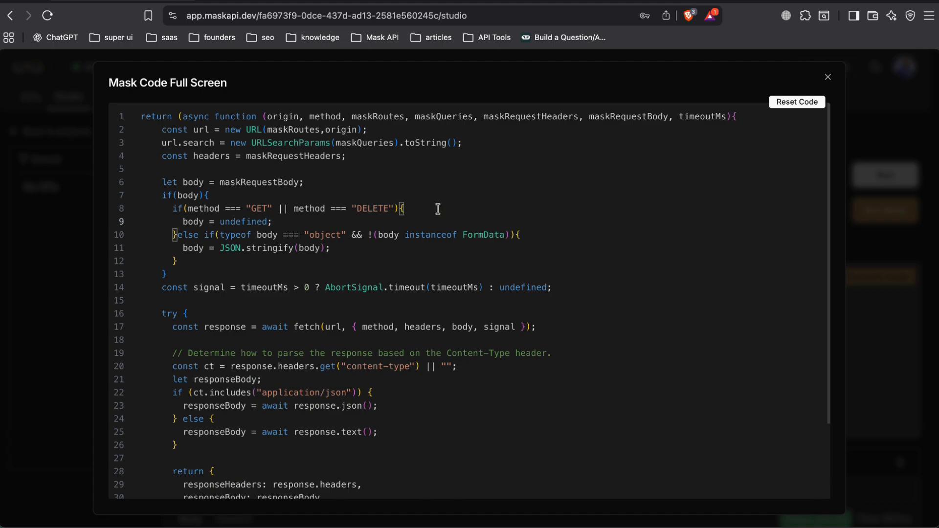
pyautogui.click(443, 509)
pyautogui.tripleClick(377, 410)
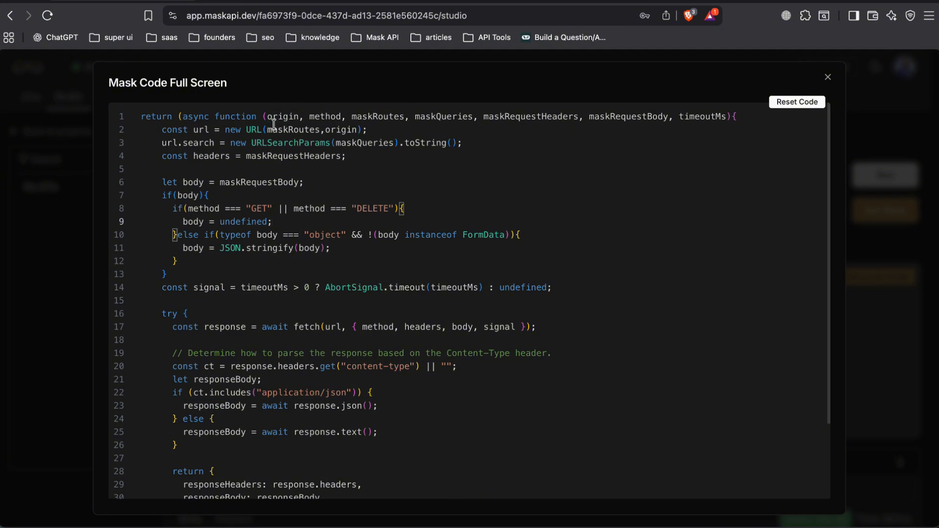
# Examine each parameter of the mask function, from origin to timeoutMs, and the code that builds and handles the request.
pyautogui.doubleClick(292, 113)
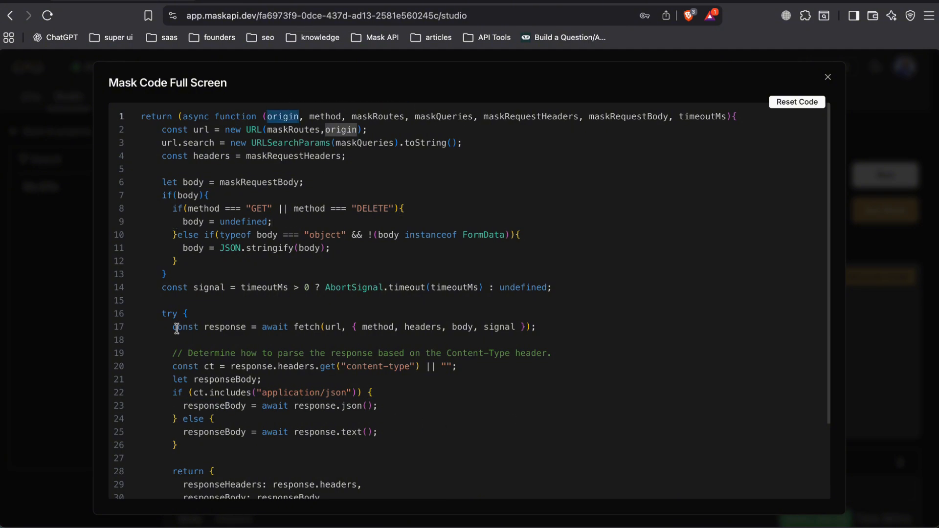
pyautogui.doubleClick(326, 117)
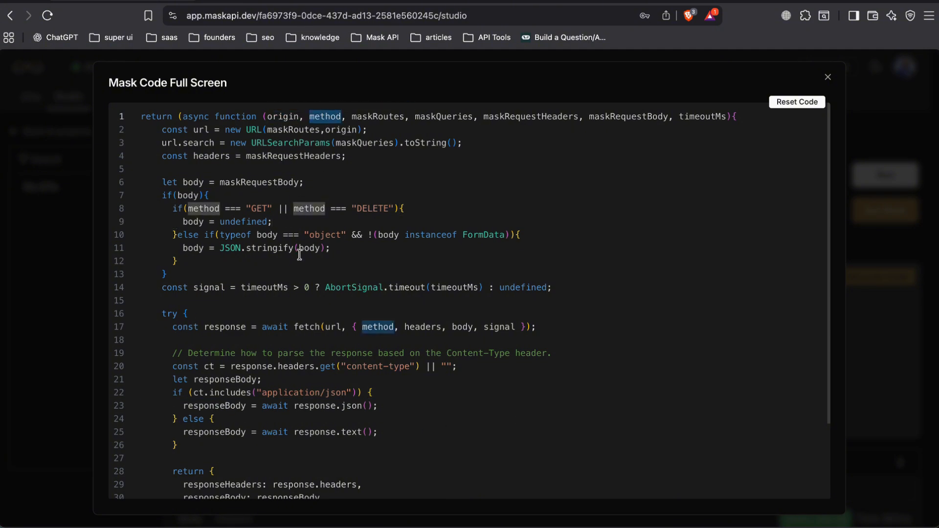
pyautogui.doubleClick(377, 116)
pyautogui.doubleClick(442, 117)
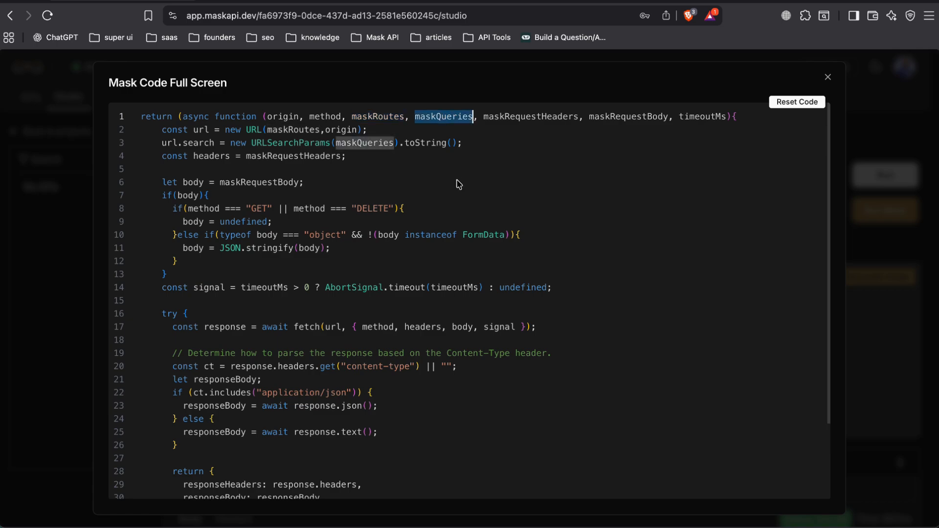
pyautogui.doubleClick(531, 117)
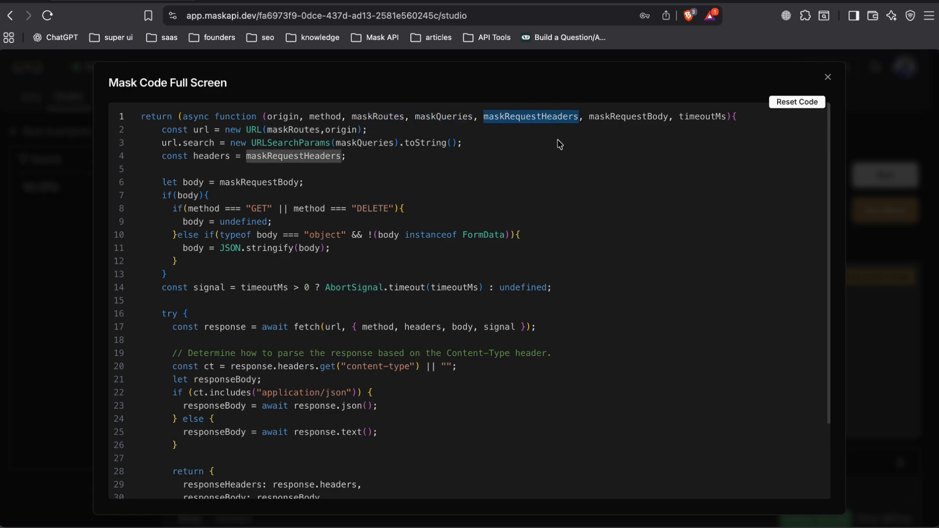
pyautogui.doubleClick(662, 117)
pyautogui.doubleClick(709, 117)
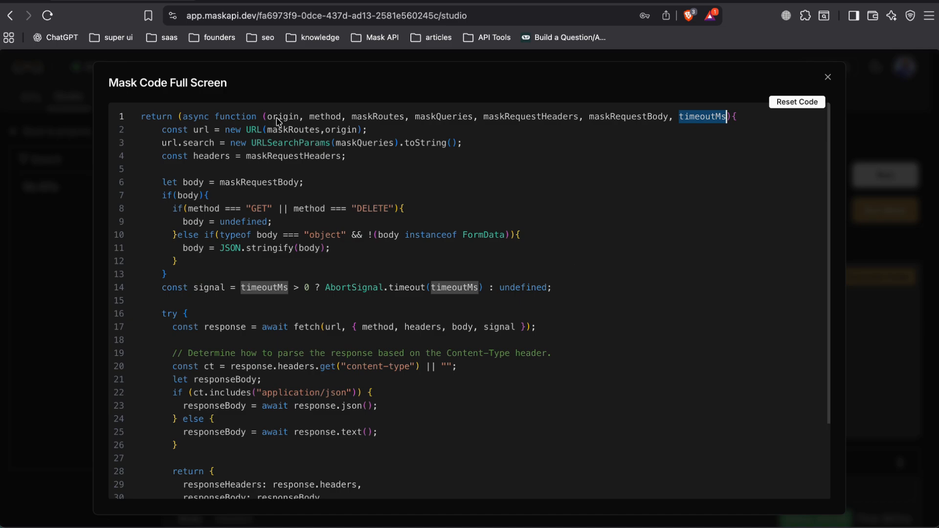
pyautogui.moveTo(277, 119); pyautogui.dragTo(728, 120)
pyautogui.moveTo(166, 156); pyautogui.dragTo(359, 448)
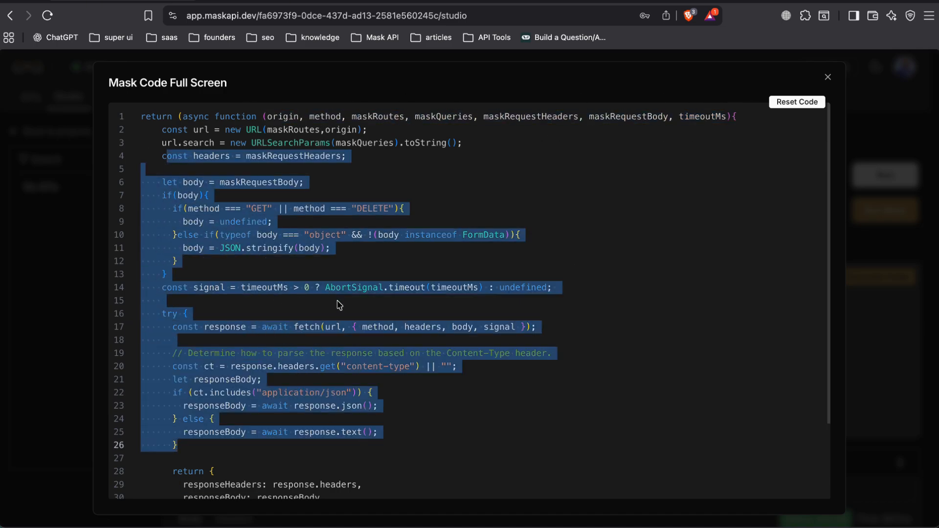
# Reset the mask code to its default and confirm the reset.
pyautogui.click(798, 102)
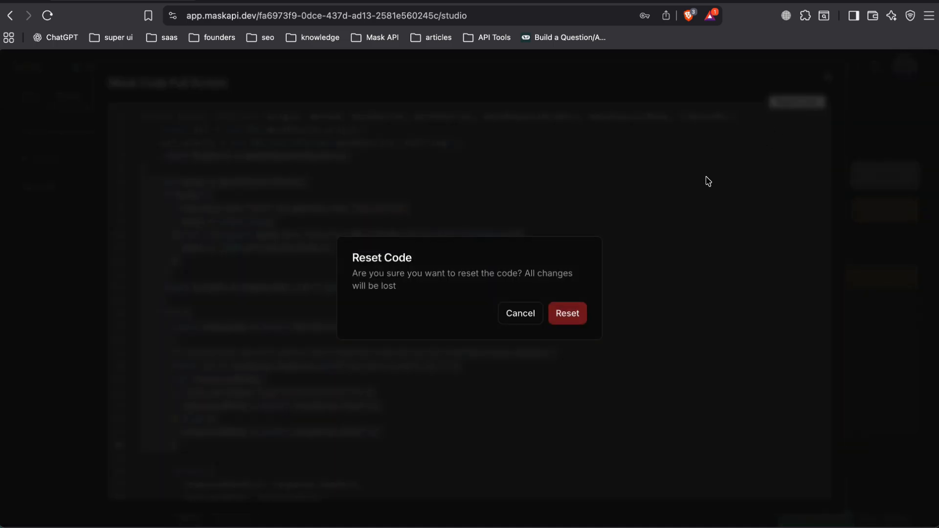
pyautogui.click(558, 315)
pyautogui.click(238, 203)
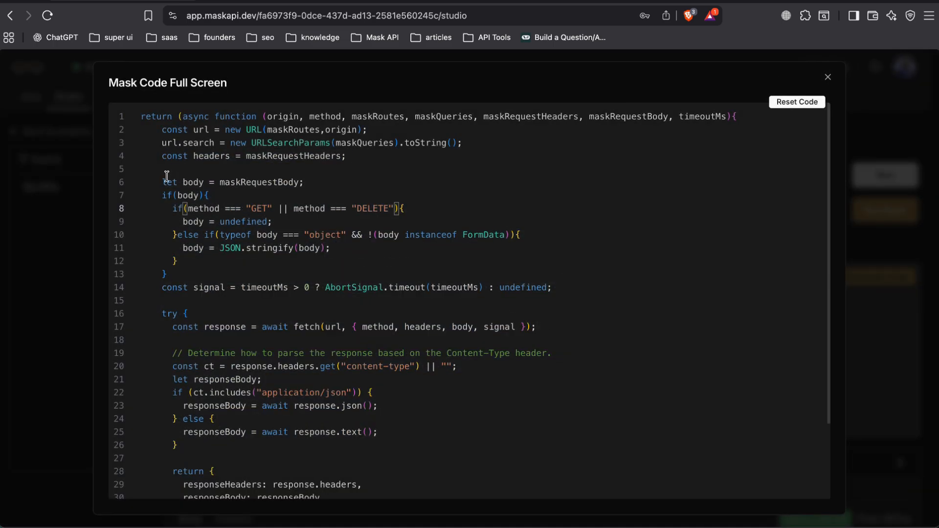
# Examine the function's parameters, fetch call and returned statusCode, responseBody and responseHeaders, and leave the full-screen code view.
pyautogui.moveTo(167, 177); pyautogui.dragTo(353, 415)
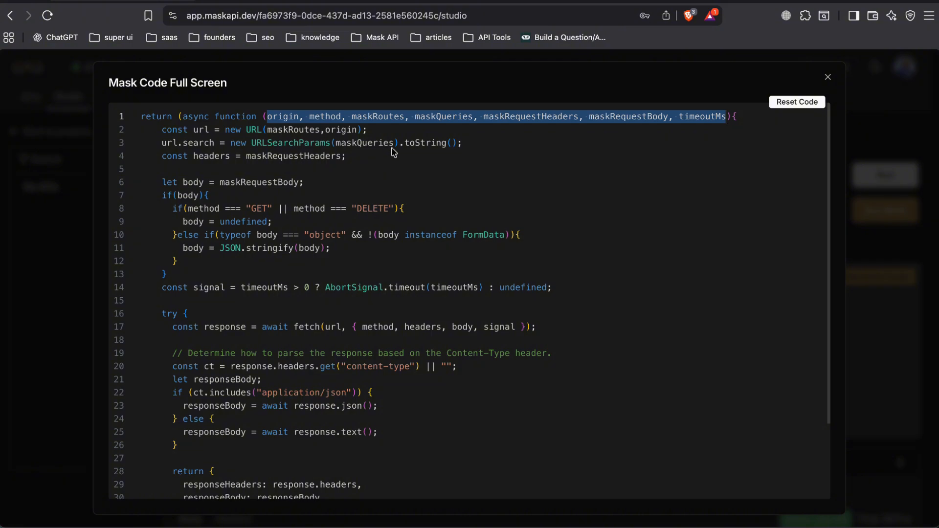
pyautogui.scroll(-3, 410, 330)
pyautogui.tripleClick(242, 237)
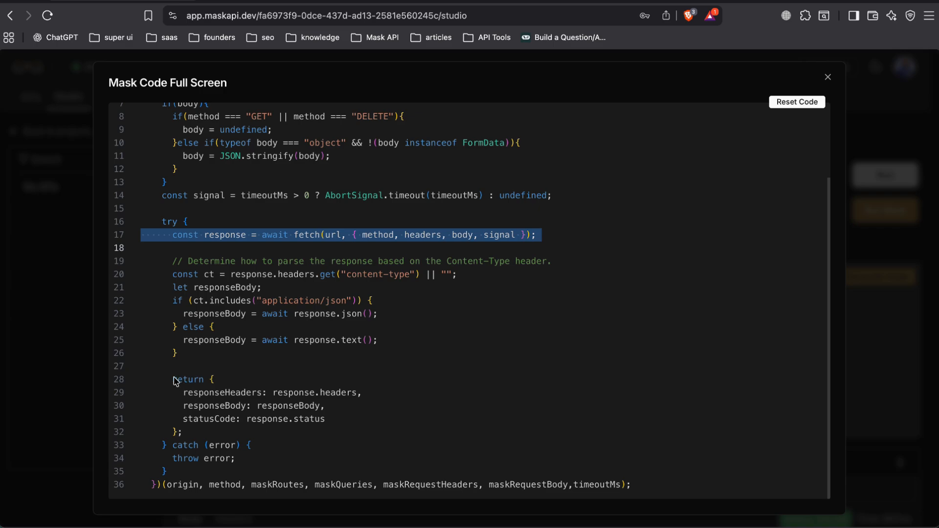
pyautogui.moveTo(176, 381); pyautogui.dragTo(225, 428)
pyautogui.doubleClick(225, 421)
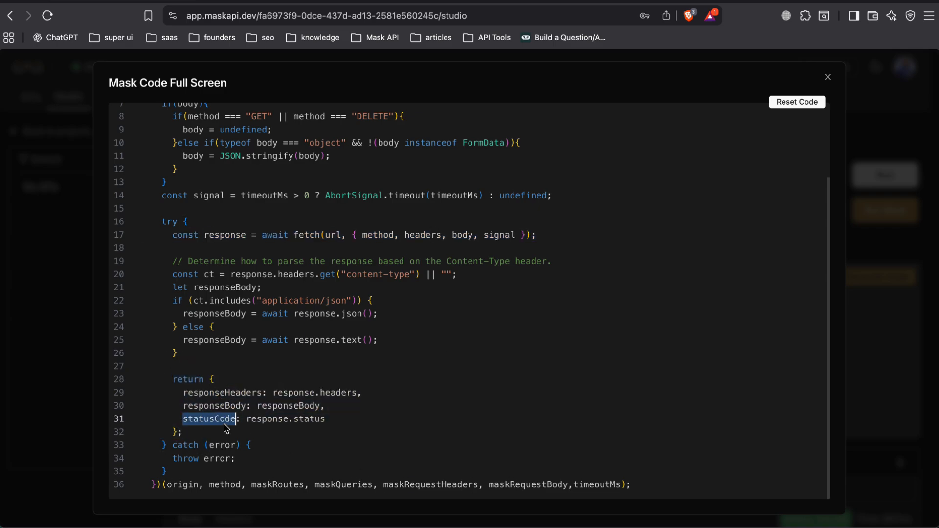
pyautogui.doubleClick(220, 407)
pyautogui.doubleClick(228, 394)
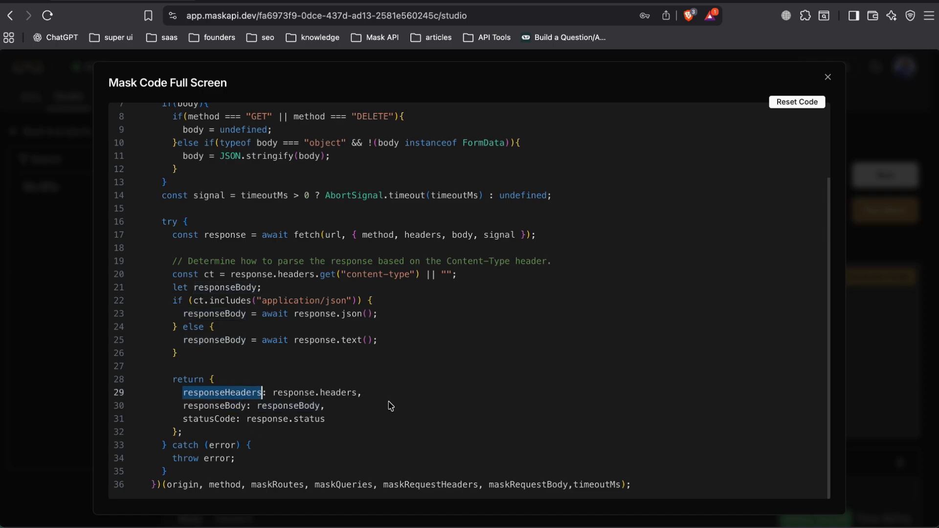
pyautogui.press('Escape')
# Rerun the original POST request and examine its response body alongside the endpoint URL and the mask code.
pyautogui.scroll(-1, 618, 259)
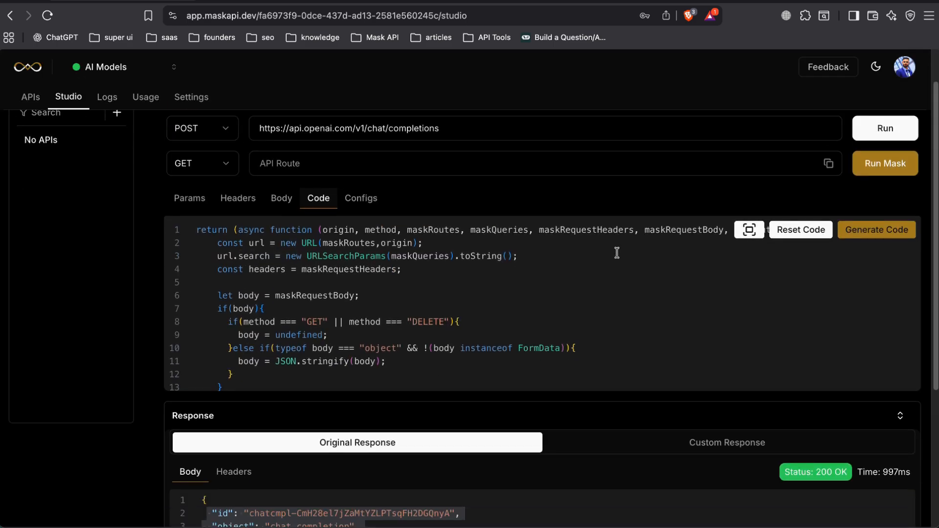
pyautogui.click(880, 131)
pyautogui.scroll(-1, 603, 215)
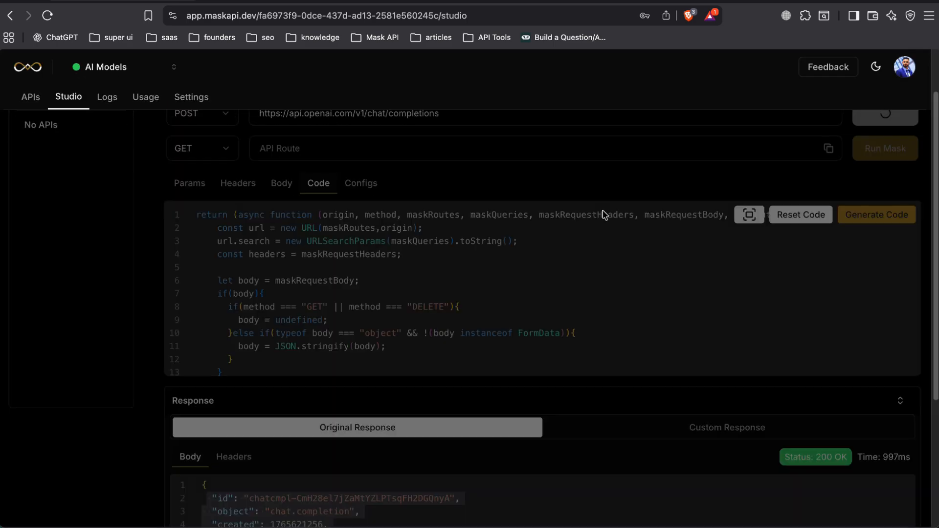
pyautogui.scroll(-4, 573, 374)
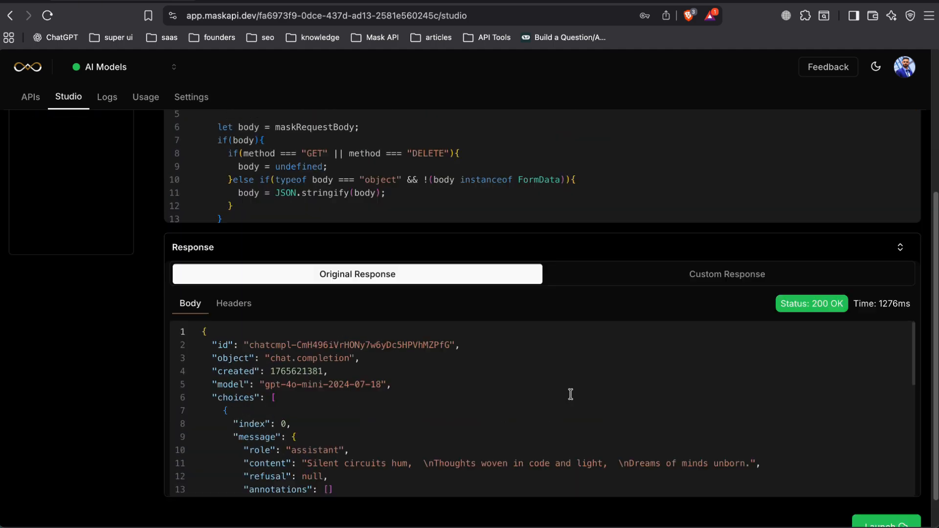
pyautogui.scroll(5, 569, 392)
pyautogui.tripleClick(671, 191)
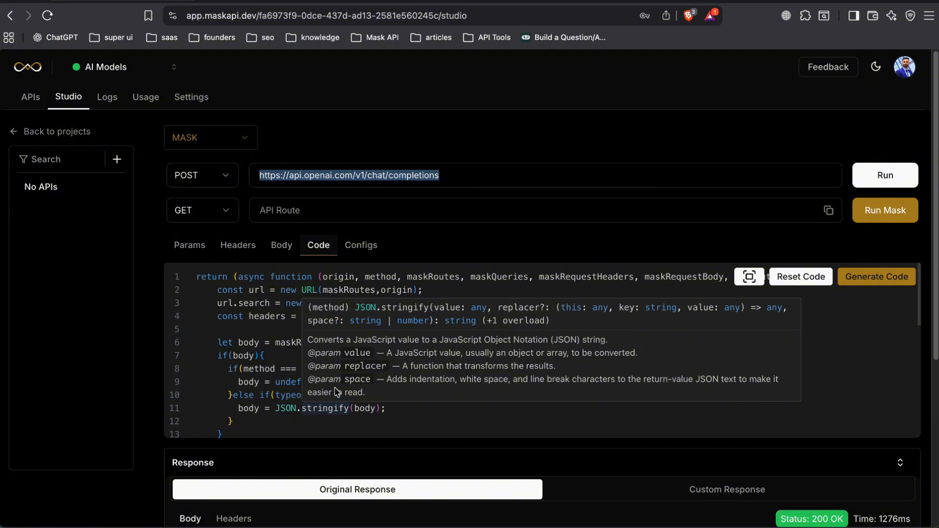
pyautogui.moveTo(218, 303); pyautogui.dragTo(281, 429)
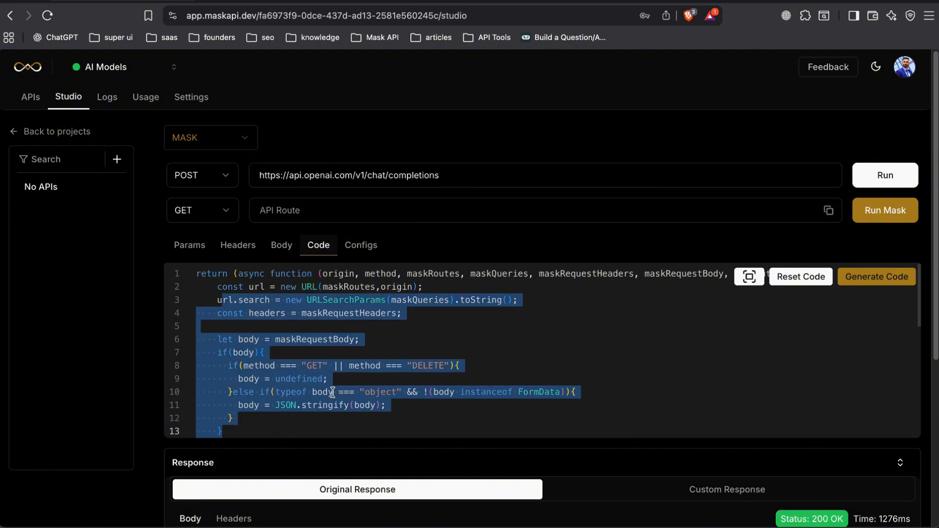
pyautogui.click(454, 327)
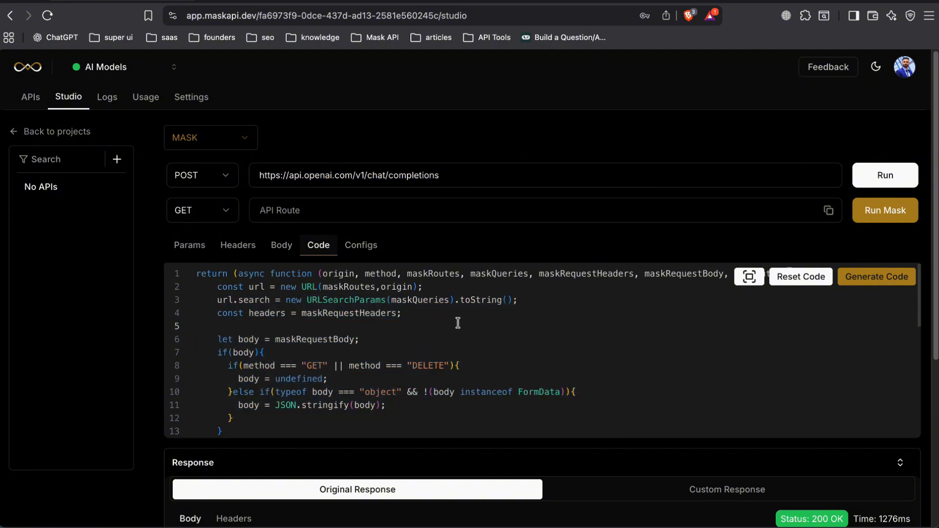
# Start generating the mask code with AI and write the message "I want receive the response as the following example".
pyautogui.click(843, 277)
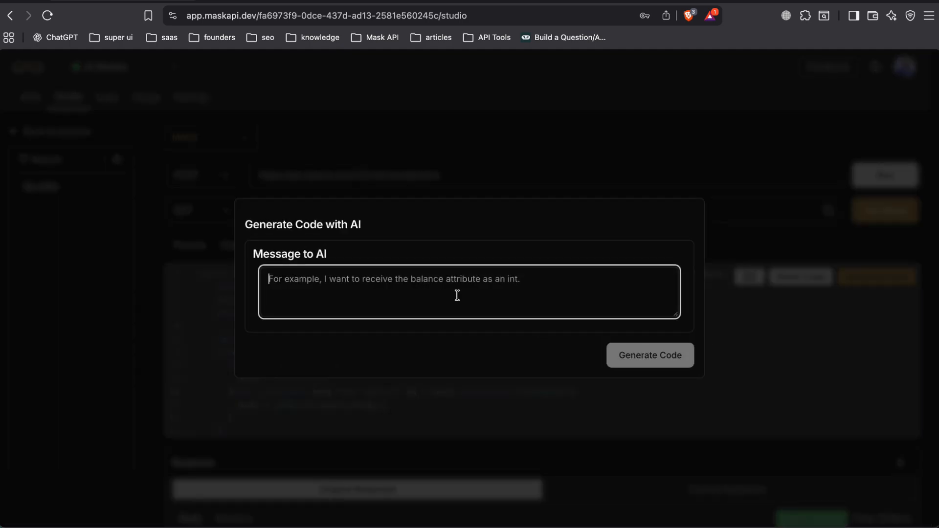
pyautogui.click(457, 295)
pyautogui.write('I')
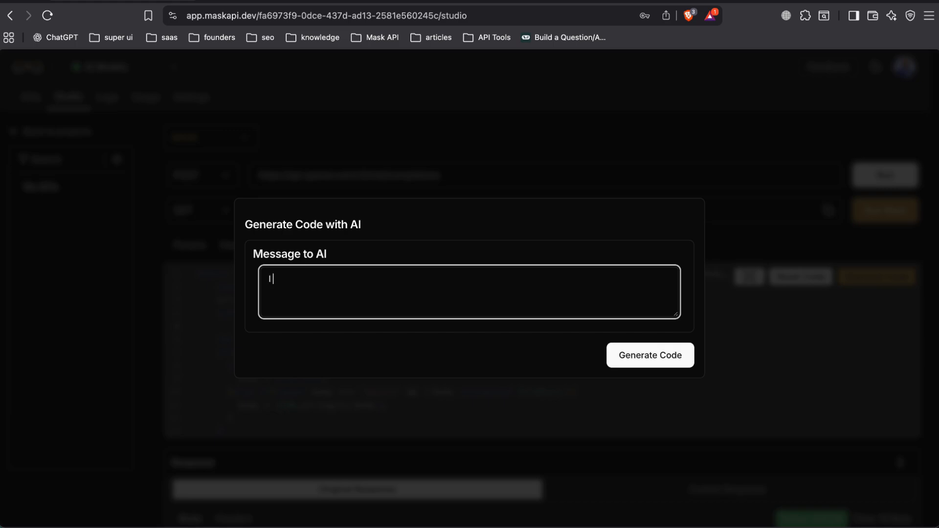
pyautogui.write(' want receive hte. ')
pyautogui.write('onse as')
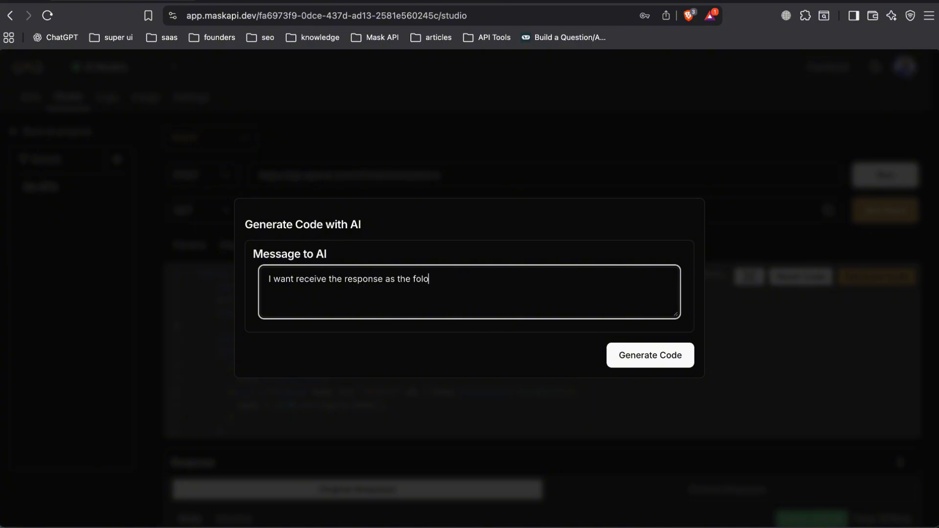
pyautogui.write(' the following example')
# Copy the Gemini response body from Postman and paste it into the AI message after "example,".
pyautogui.click(244, 1)
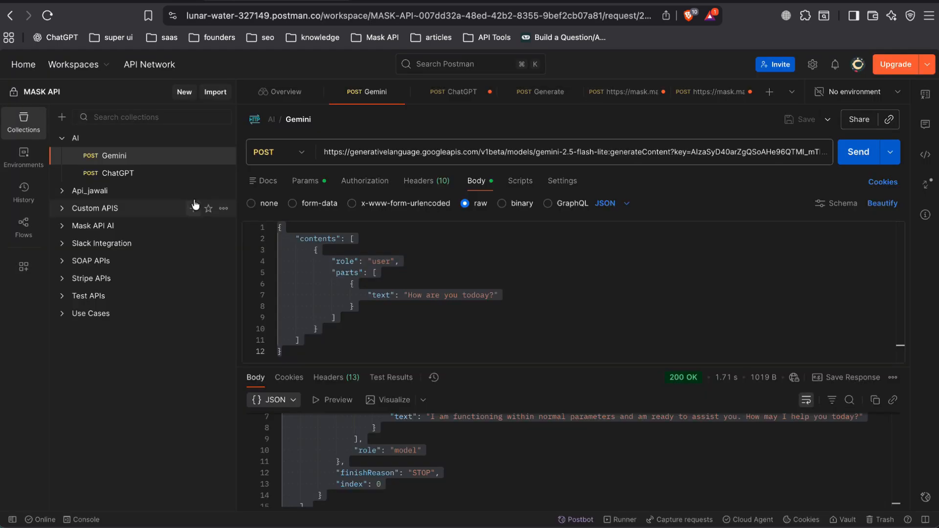
pyautogui.click(386, 300)
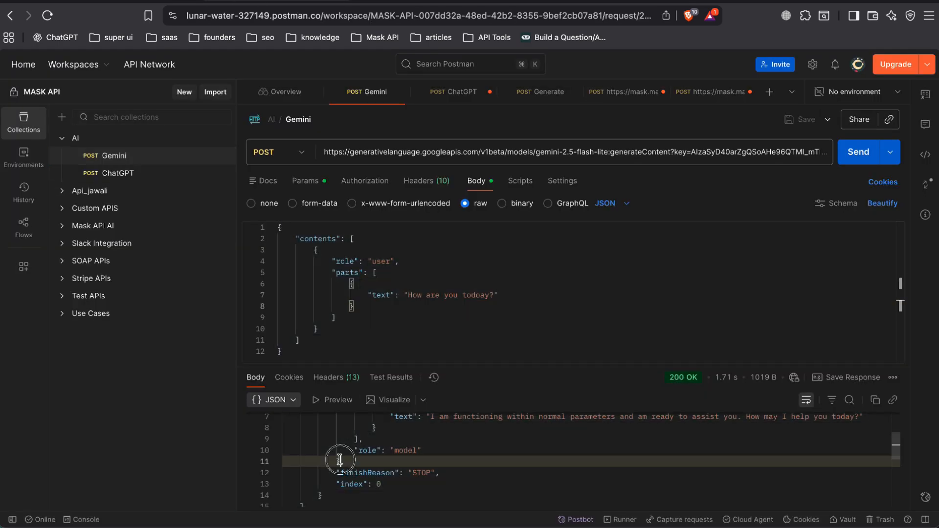
pyautogui.click(181, 1)
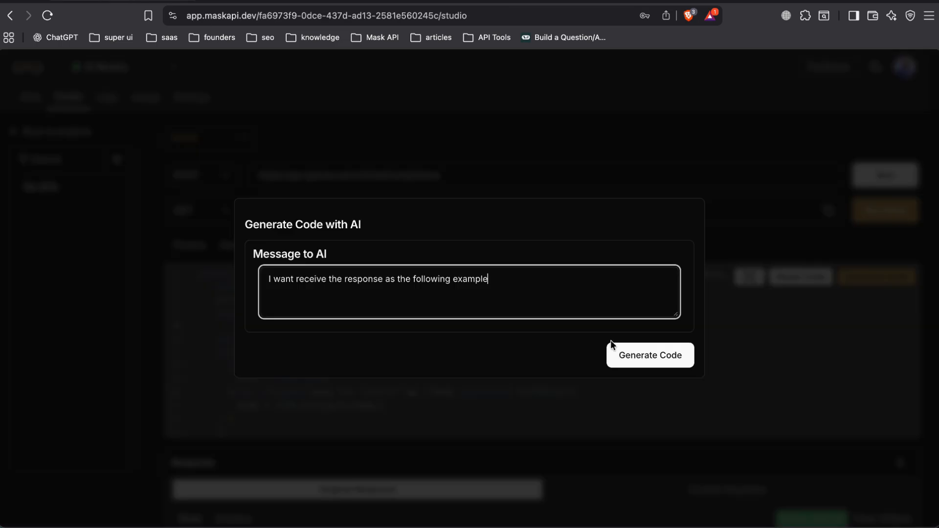
pyautogui.write(',')
pyautogui.press('super+v')
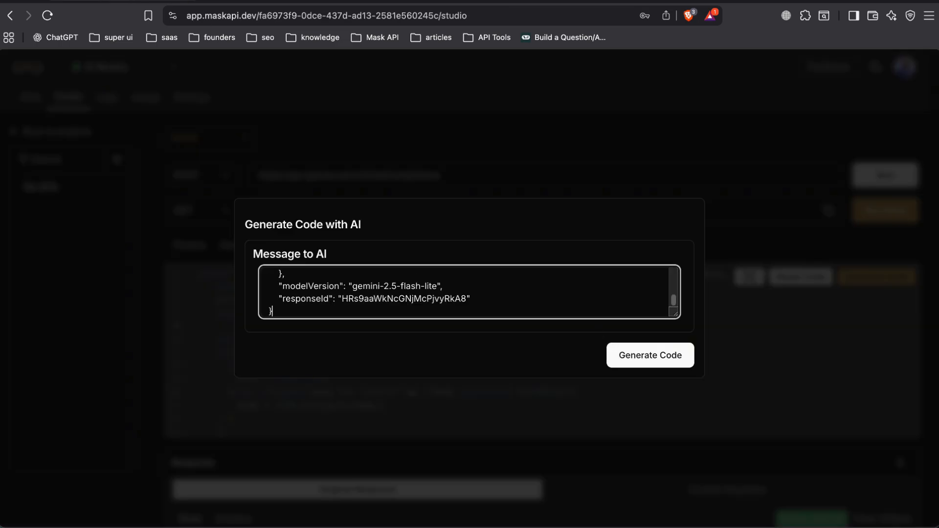
# Leave a blank line below the pasted response and add "Also, I want the request body as the following example," to the AI message.
pyautogui.press('Return')
pyautogui.press('Return')
pyautogui.write('Also ')
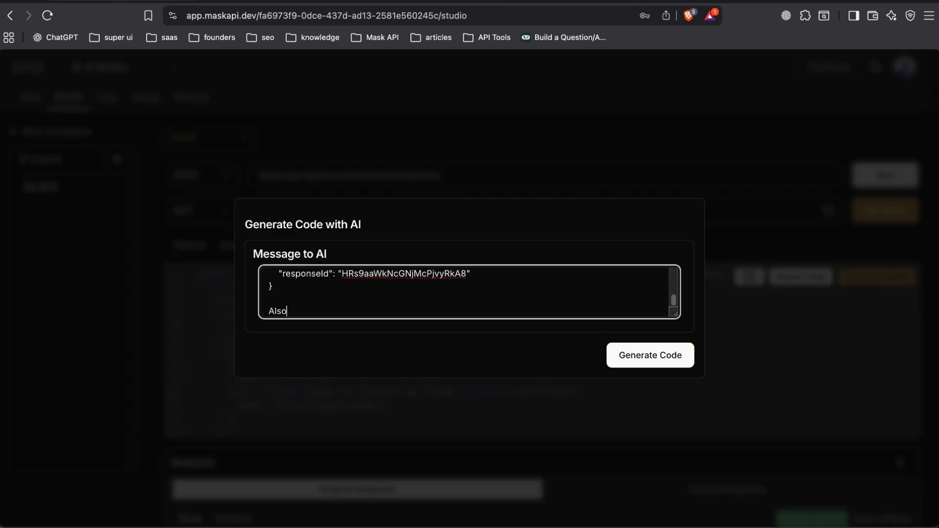
pyautogui.write(', I want ')
pyautogui.write('the requet bo')
pyautogui.write('body ')
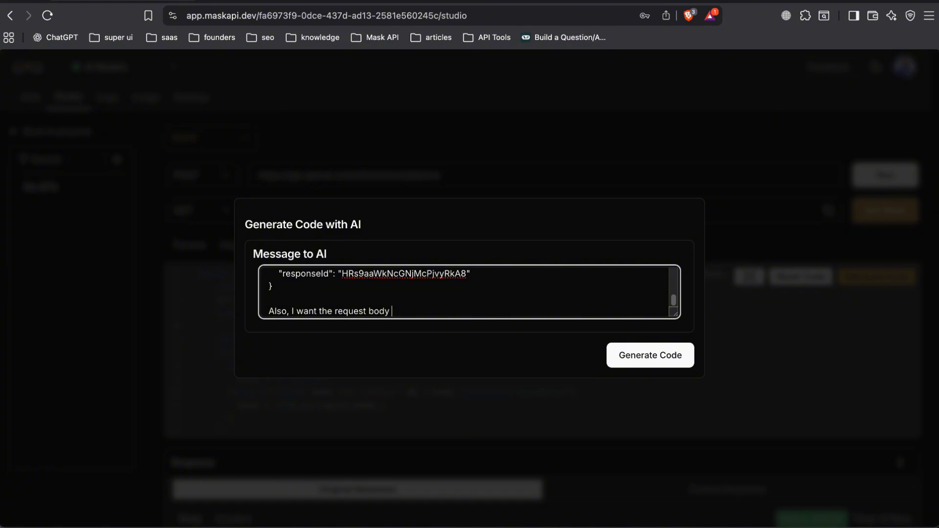
pyautogui.write('as the following example,')
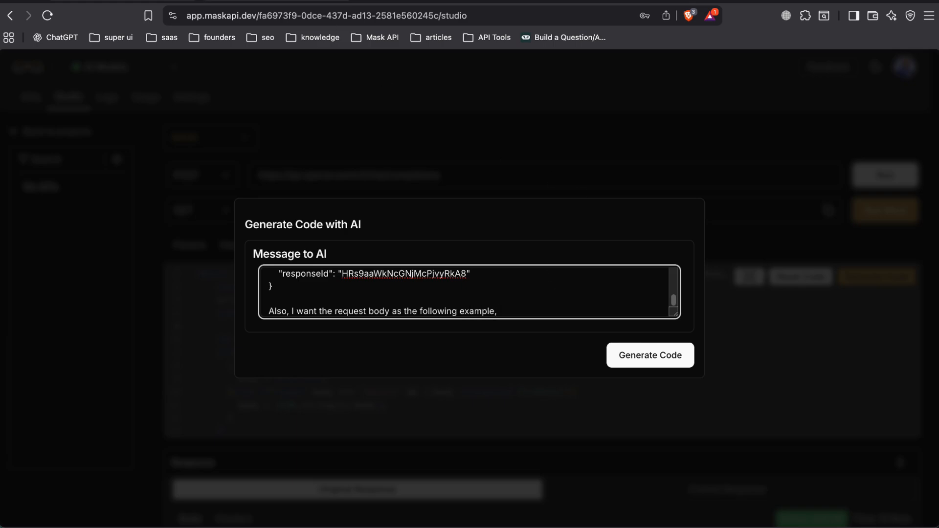
# Copy the Gemini request body from Postman and paste it into the AI message in Mask API below "following example,".
pyautogui.click(305, 1)
pyautogui.click(400, 322)
pyautogui.press('super+a')
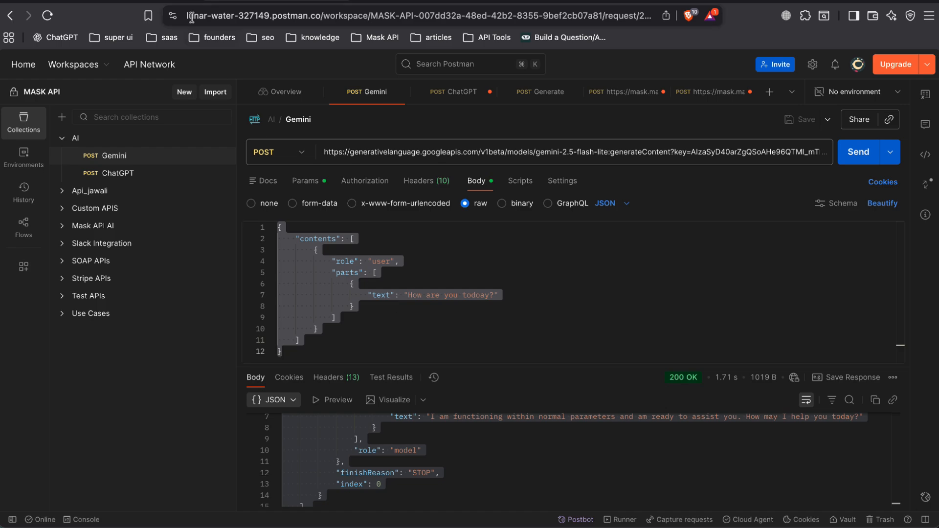
pyautogui.click(191, 1)
pyautogui.press('Return')
pyautogui.press('super+v')
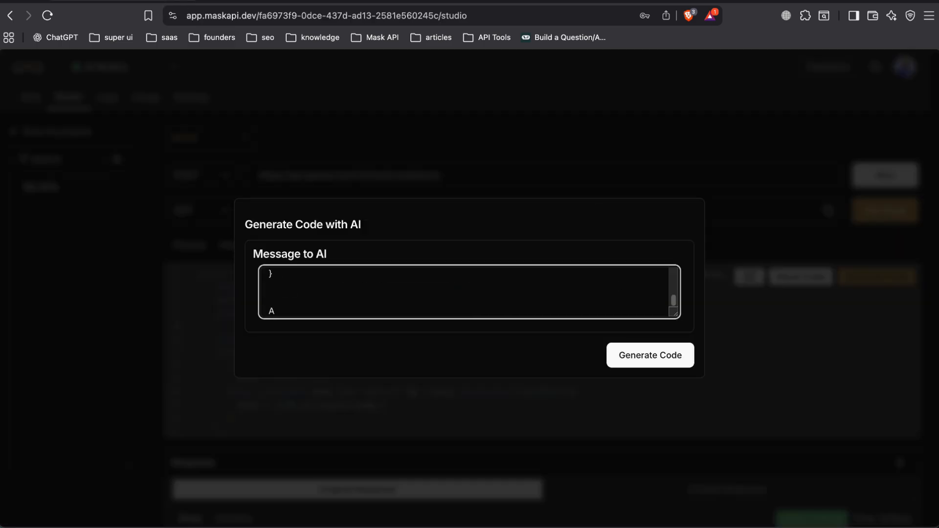
# In Postman, examine the key parameter in the Gemini request URL and the bearer token authorization of the ChatGPT request.
pyautogui.click(306, 1)
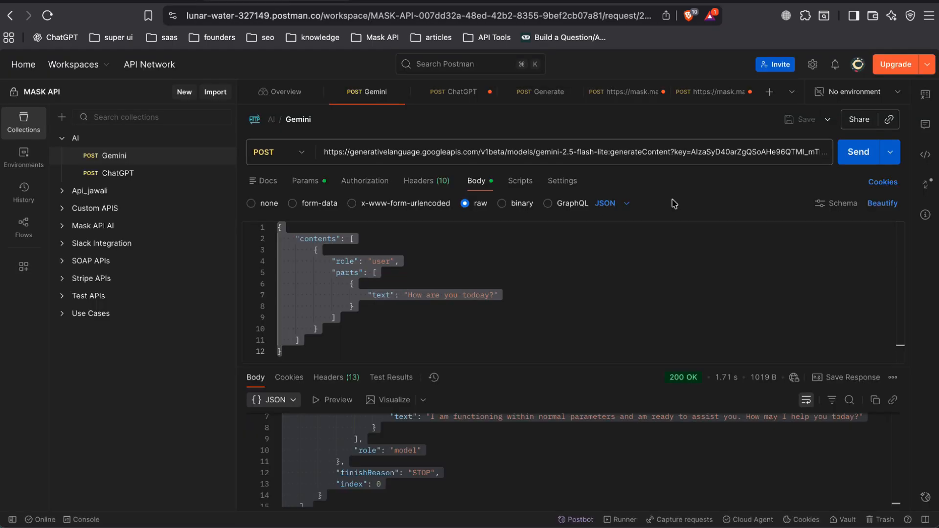
pyautogui.tripleClick(725, 157)
pyautogui.press('super+c')
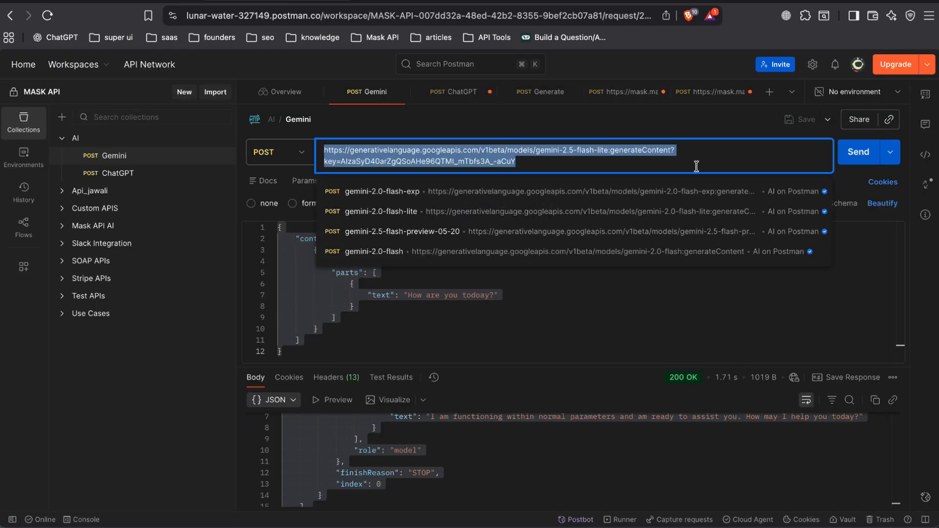
pyautogui.click(572, 168)
pyautogui.click(464, 163)
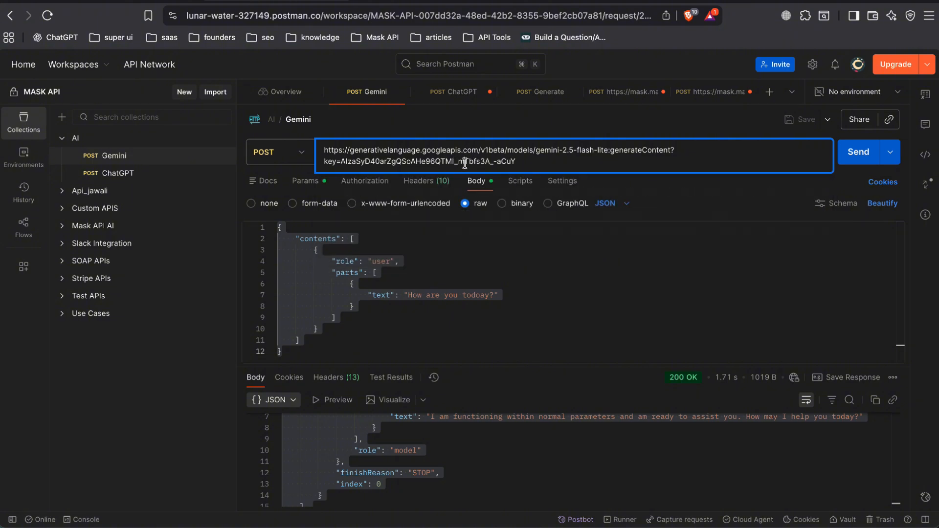
pyautogui.doubleClick(465, 162)
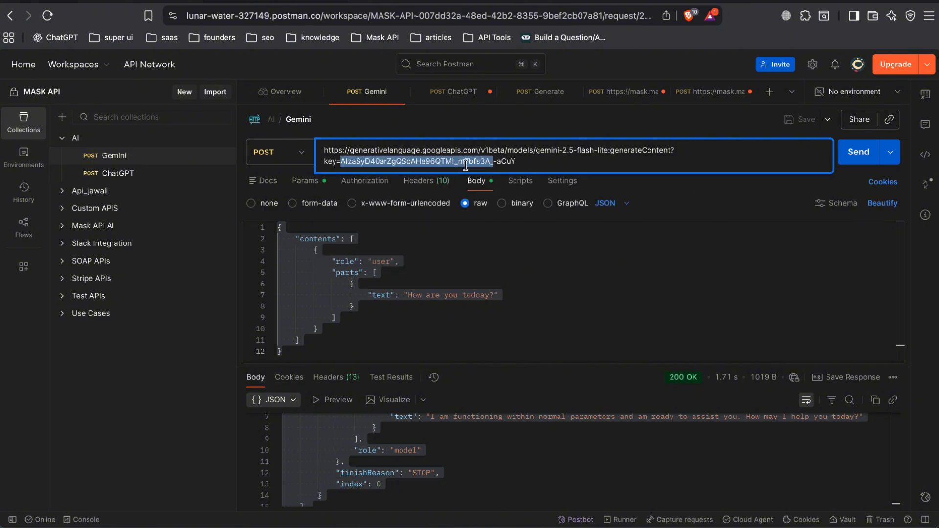
pyautogui.click(149, 174)
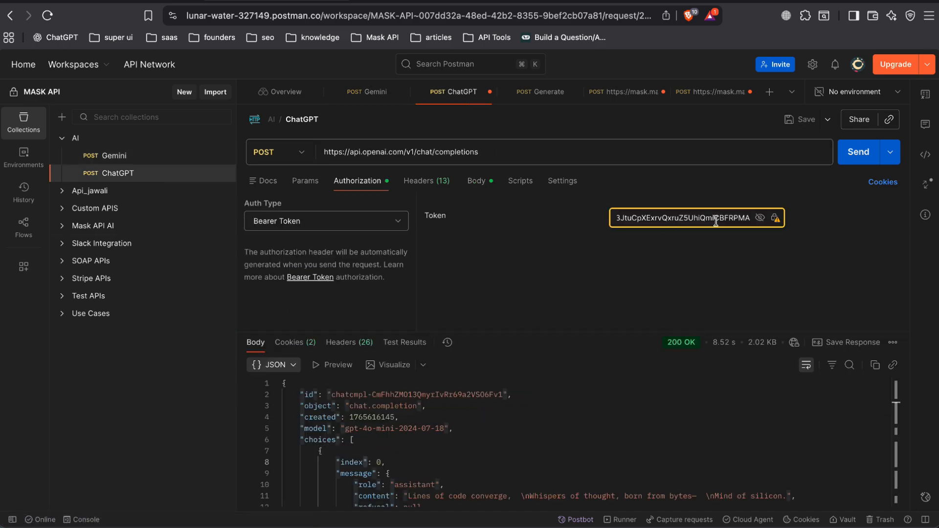
pyautogui.click(112, 1)
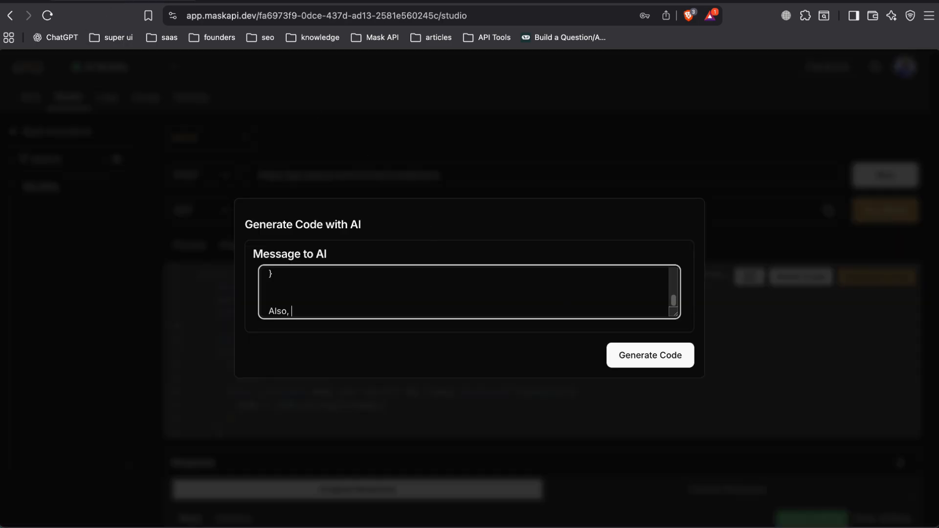
# Back in Mask API, continue the message so it reads "Also, you must receive the authorization key from the search param, and send it".
pyautogui.write('want')
pyautogui.press('BackSpace')
pyautogui.press('BackSpace')
pyautogui.press('BackSpace')
pyautogui.press('BackSpace')
pyautogui.press('BackSpace')
pyautogui.write('you must receive the authorization')
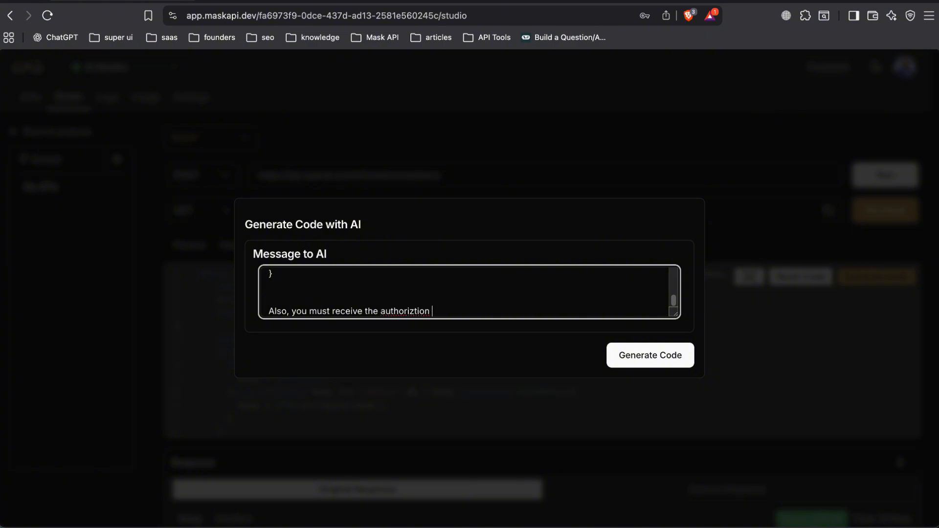
pyautogui.press('BackSpace')
pyautogui.press('BackSpace')
pyautogui.press('BackSpace')
pyautogui.press('BackSpace')
pyautogui.press('BackSpace')
pyautogui.press('BackSpace')
pyautogui.press('BackSpace')
pyautogui.write('on key from the searhc p')
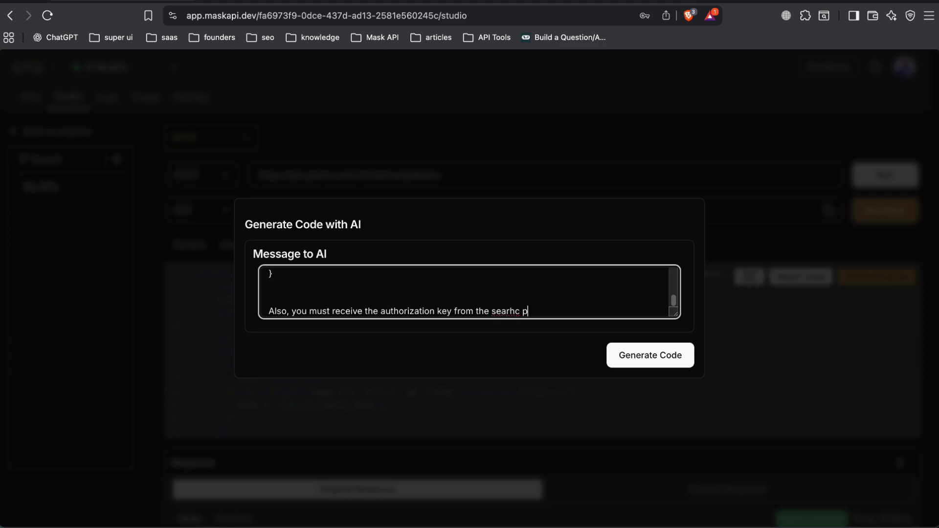
pyautogui.press('BackSpace')
pyautogui.press('BackSpace')
pyautogui.press('BackSpace')
pyautogui.press('BackSpace')
pyautogui.write('ch param, and send it ')
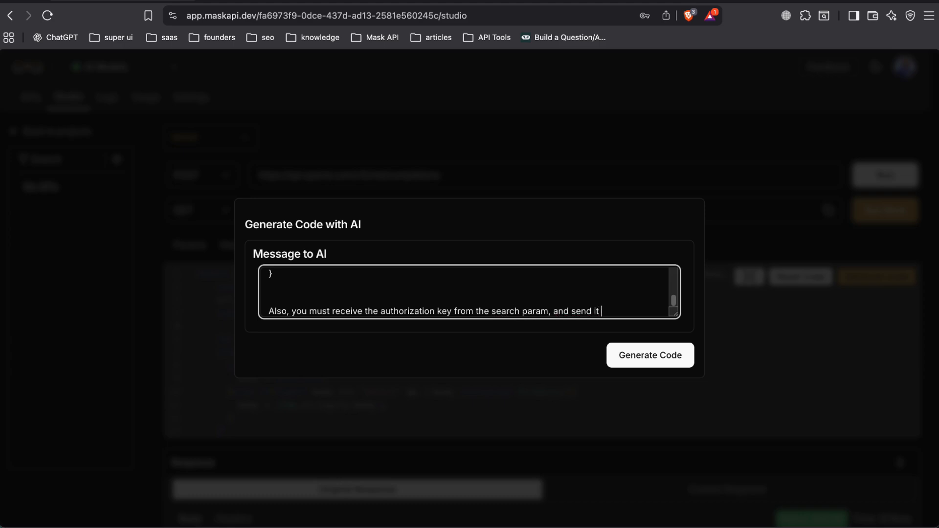
pyautogui.write('as an authorization header, take a')
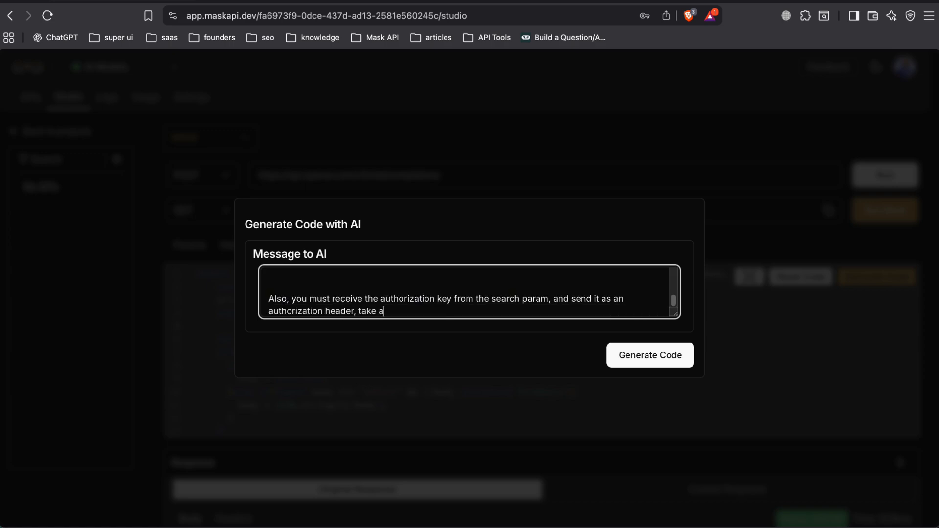
pyautogui.write(' look at the followng e')
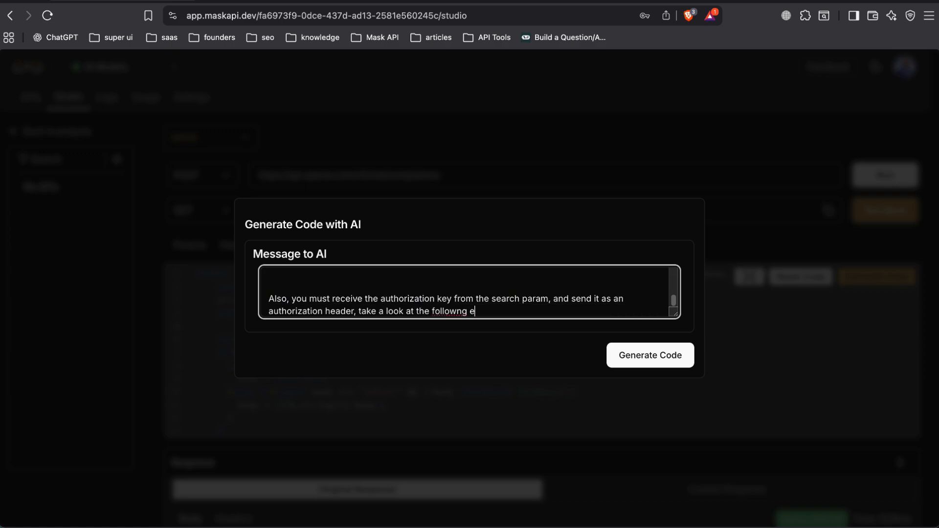
# Finish the sentence with "as an authorization header, take a look at the following example," and start a new line.
pyautogui.press('BackSpace')
pyautogui.press('BackSpace')
pyautogui.press('BackSpace')
pyautogui.press('BackSpace')
pyautogui.write('ing example,')
pyautogui.press('Return')
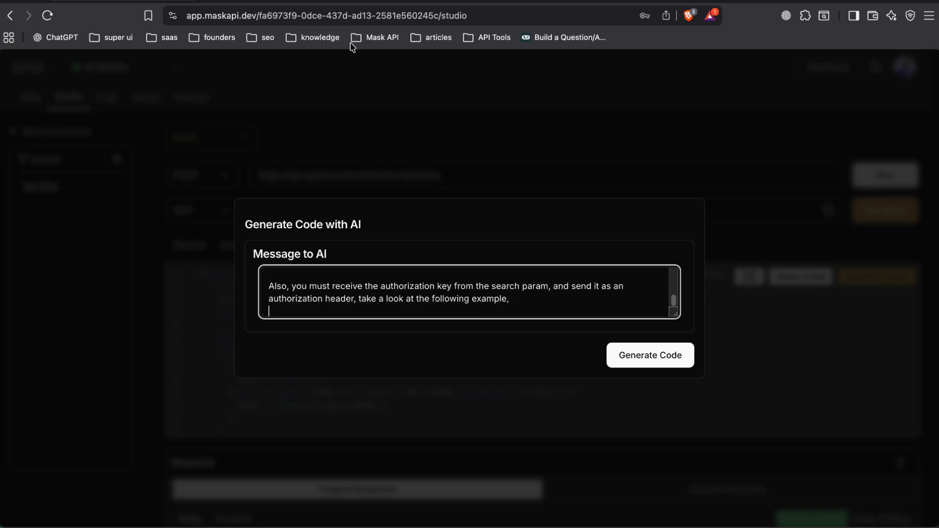
# Bring the Gemini request URL, including its API key, from Postman into the AI message on the new line.
pyautogui.click(245, 2)
pyautogui.click(215, 157)
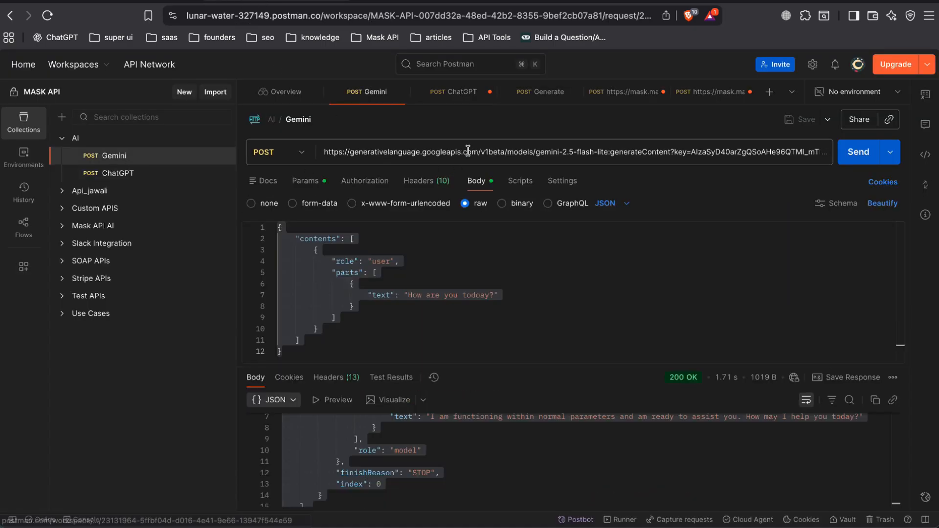
pyautogui.tripleClick(432, 149)
pyautogui.click(166, 2)
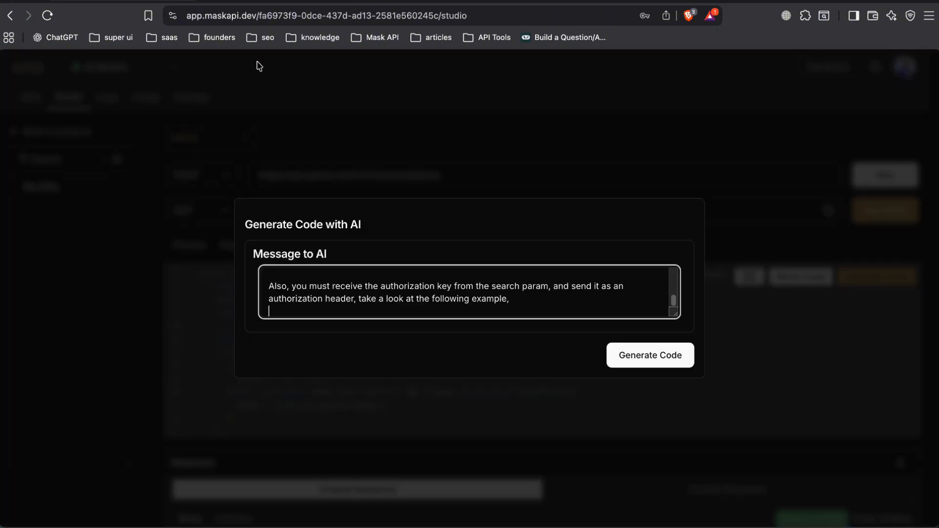
pyautogui.press('super+v')
# Replace the API key in the pasted URL with the placeholder "xxx" and delete the whole URL from the message.
pyautogui.press('BackSpace')
pyautogui.press('BackSpace')
pyautogui.press('BackSpace')
pyautogui.press('BackSpace')
pyautogui.press('BackSpace')
pyautogui.press('BackSpace')
pyautogui.press('BackSpace')
pyautogui.press('BackSpace')
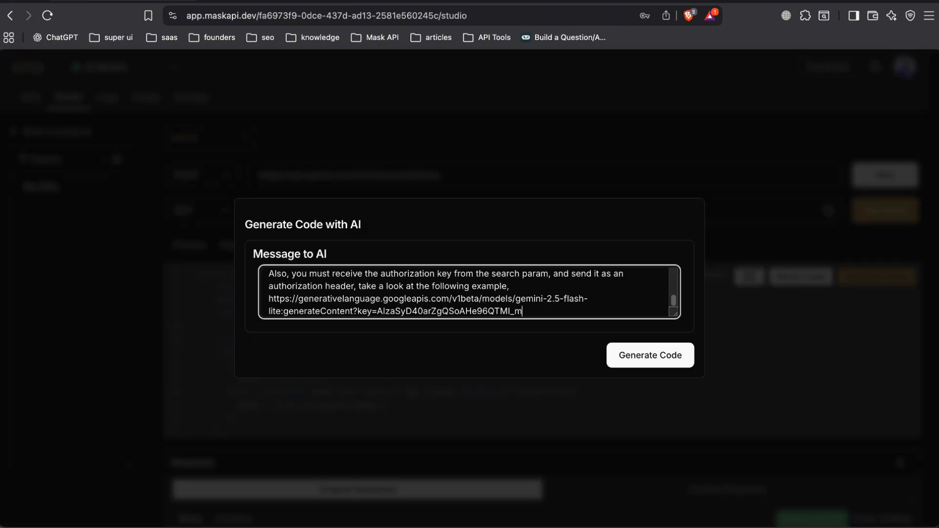
pyautogui.hotkey('alt', 'BackSpace')
pyautogui.write('sddss')
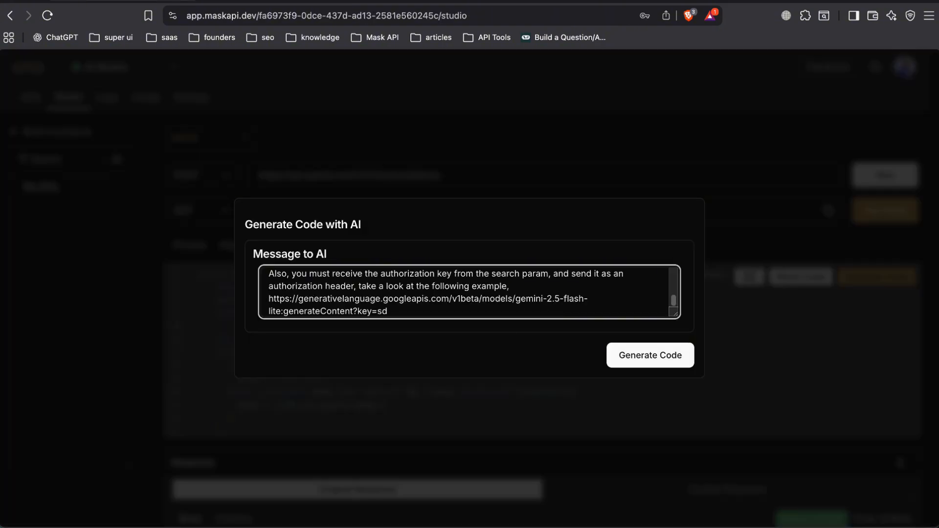
pyautogui.press('BackSpace')
pyautogui.press('BackSpace')
pyautogui.write('xxx')
pyautogui.moveTo(538, 313); pyautogui.dragTo(264, 295)
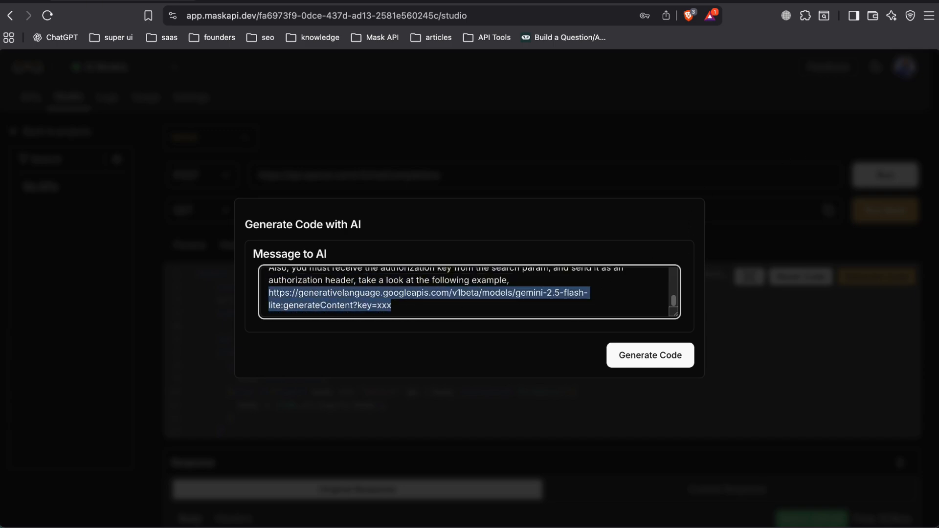
pyautogui.press('BackSpace')
# Copy the full Gemini URL with its API key from Postman into the AI message and generate the mask code.
pyautogui.hotkey('ctrl', 'Tab')
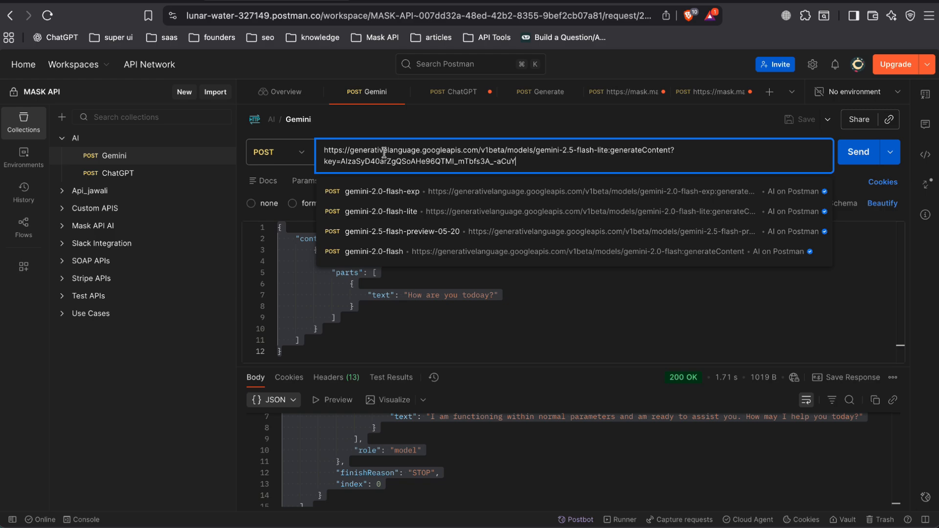
pyautogui.tripleClick(385, 153)
pyautogui.hotkey('ctrl', 'c')
pyautogui.hotkey('ctrl', 'shift', 'Tab')
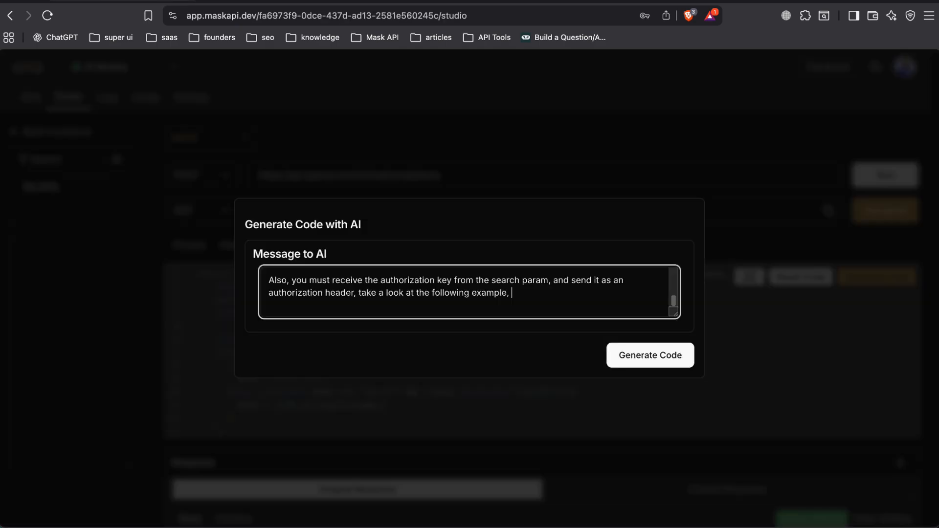
pyautogui.hotkey('ctrl', 'v')
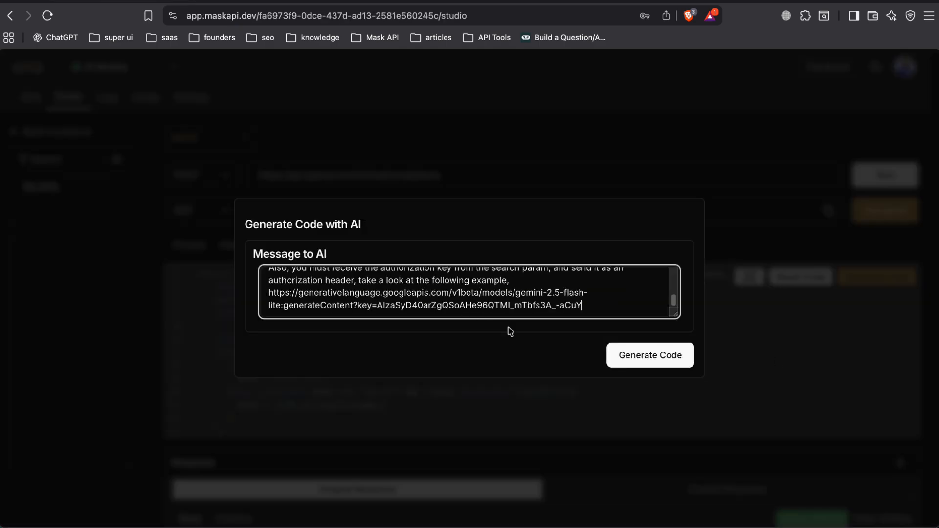
pyautogui.click(651, 364)
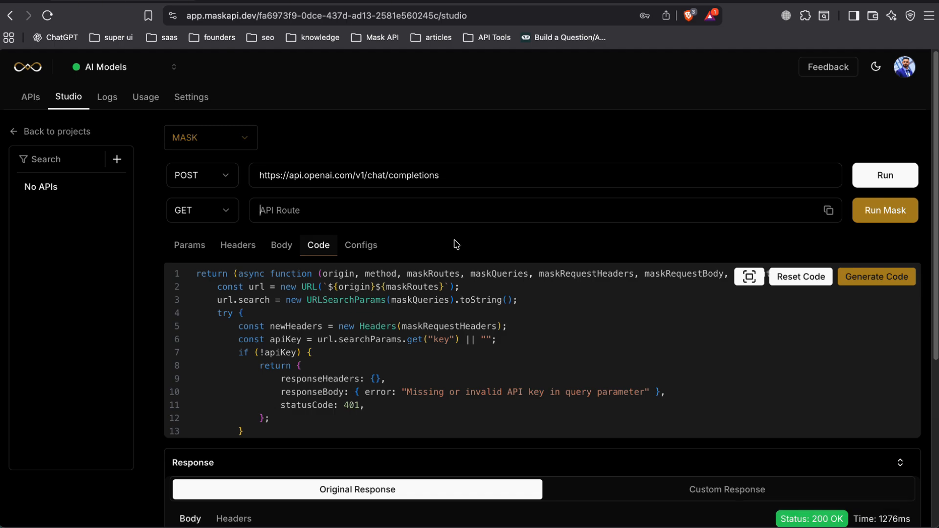
# Replace the mask's JSON request body with the Gemini request body copied from Postman.
pyautogui.click(282, 245)
pyautogui.moveTo(241, 403); pyautogui.dragTo(185, 304)
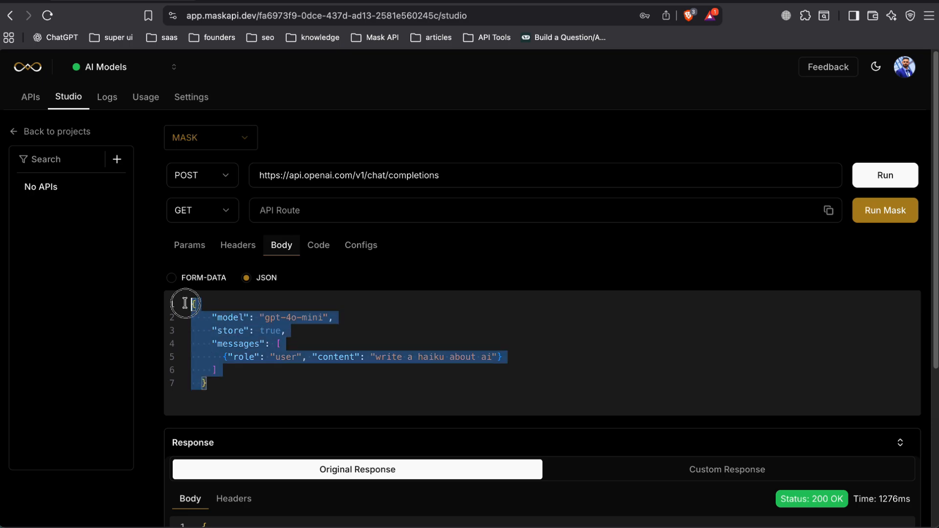
pyautogui.press('BackSpace')
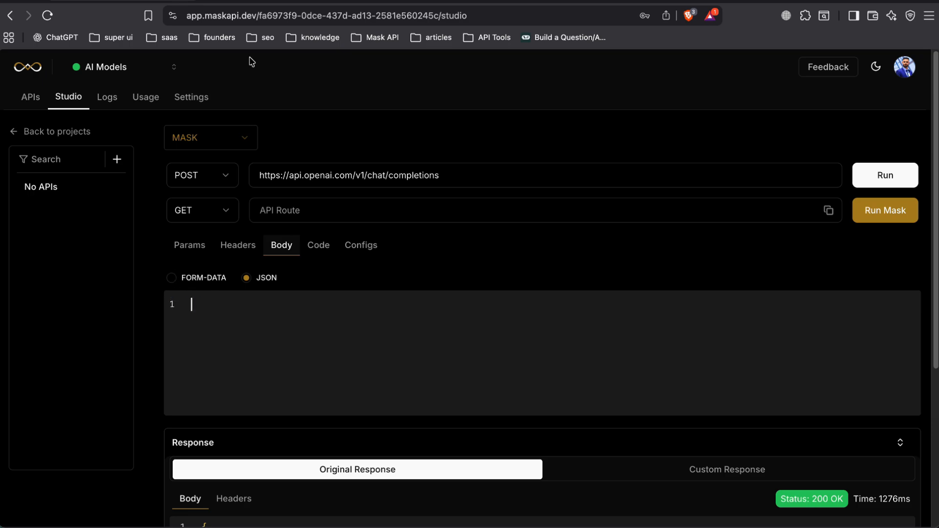
pyautogui.click(286, 3)
pyautogui.click(375, 334)
pyautogui.press('super+a')
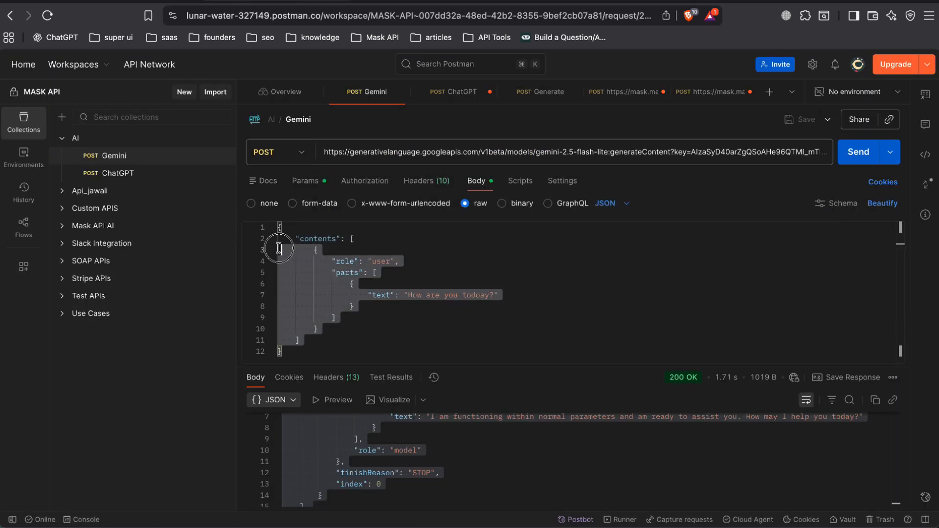
pyautogui.click(86, 2)
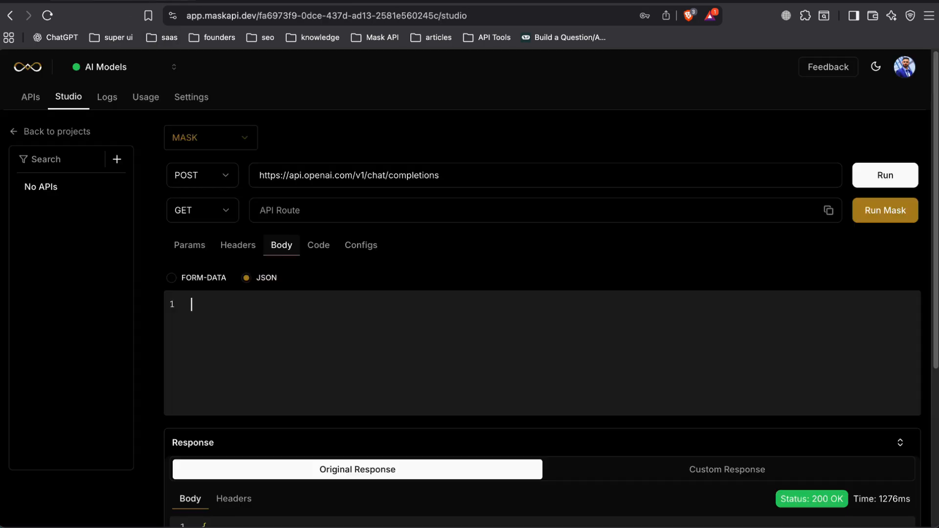
pyautogui.press('super+v')
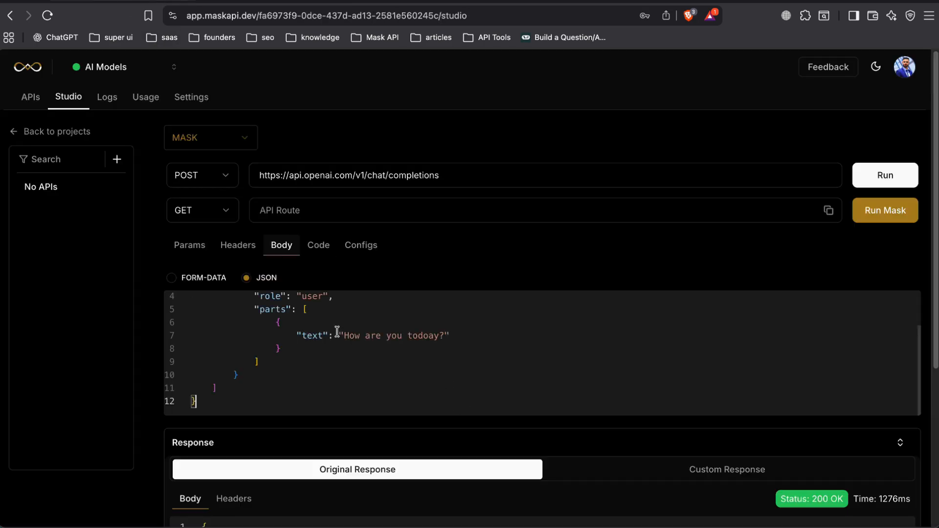
# Turn off the mask's authorization header and copy the bearer token of the ChatGPT request from Postman.
pyautogui.click(176, 248)
pyautogui.click(219, 250)
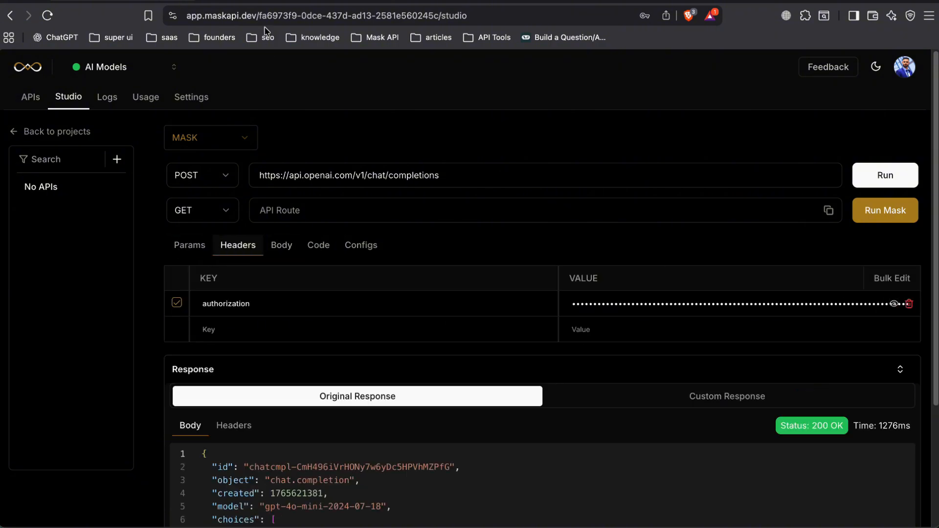
pyautogui.click(270, 1)
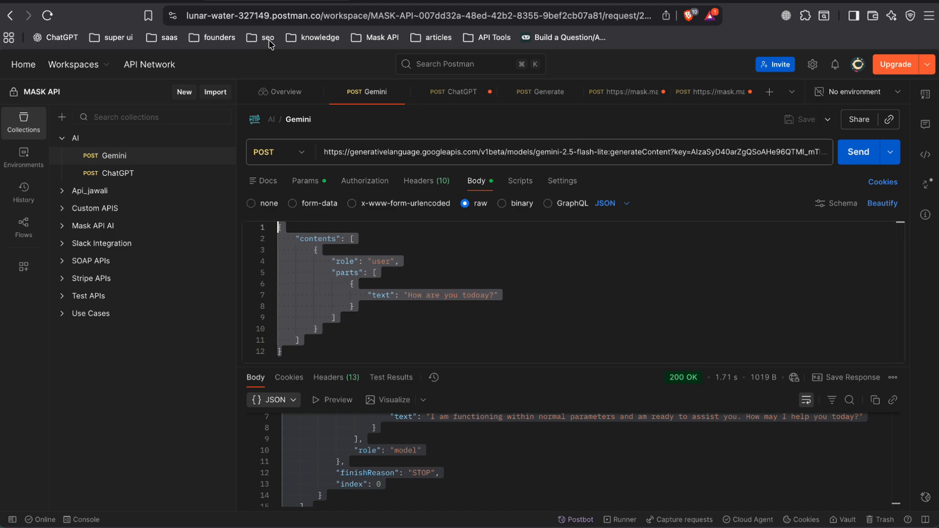
pyautogui.click(163, 175)
pyautogui.doubleClick(709, 217)
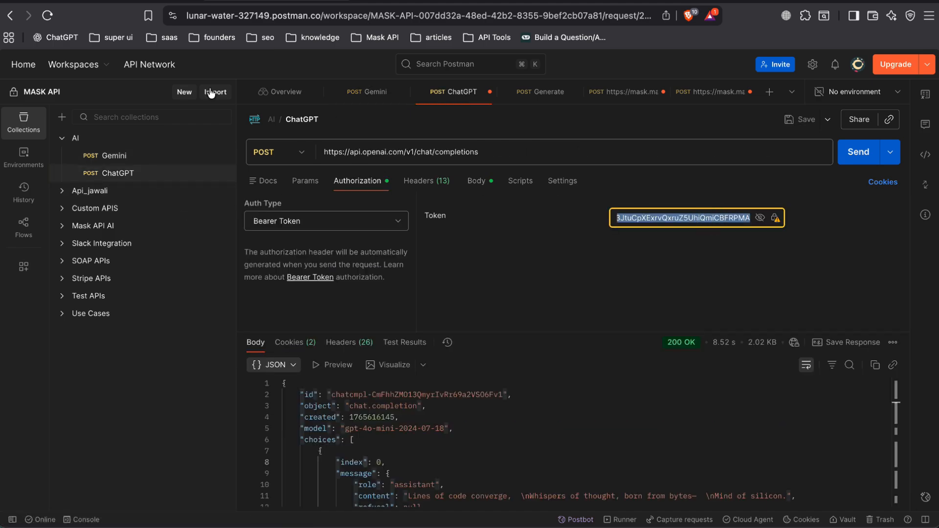
pyautogui.click(130, 2)
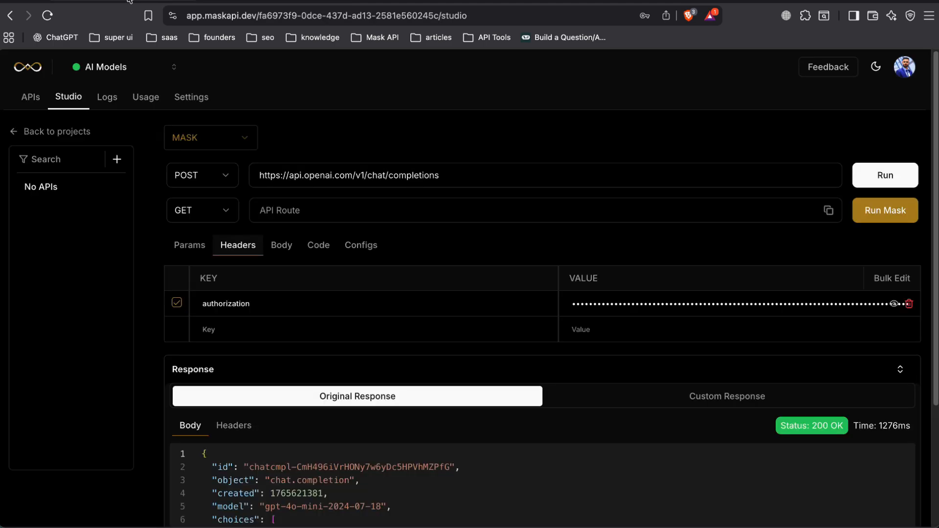
# Add a mask query parameter named "key" and paste the copied API token as its value.
pyautogui.click(188, 249)
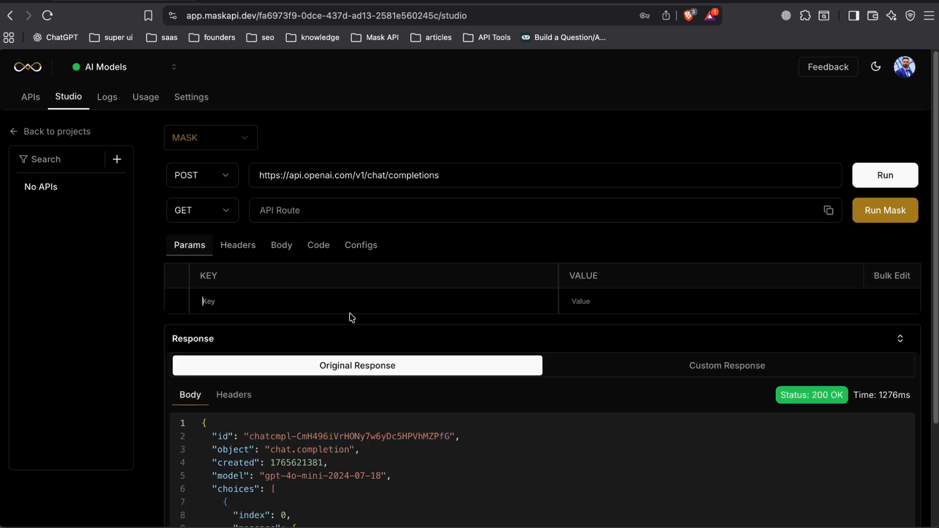
pyautogui.write('key')
pyautogui.click(649, 297)
pyautogui.press('super+v')
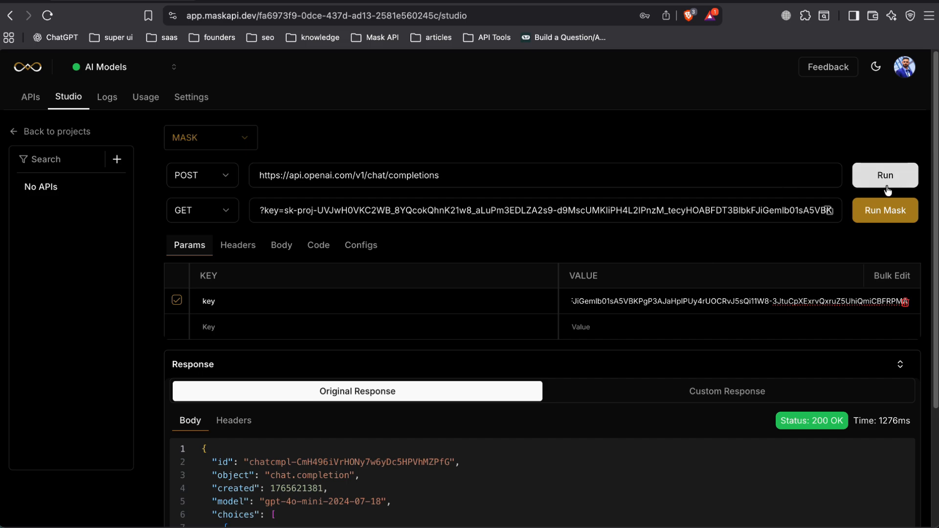
pyautogui.scroll(-1, 799, 233)
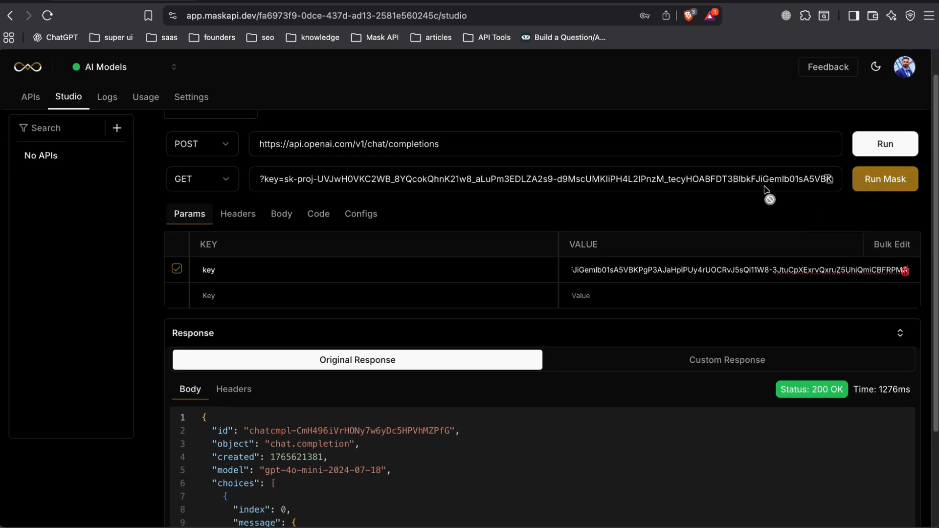
# Set the mask's request method to POST and run the mask.
pyautogui.click(230, 182)
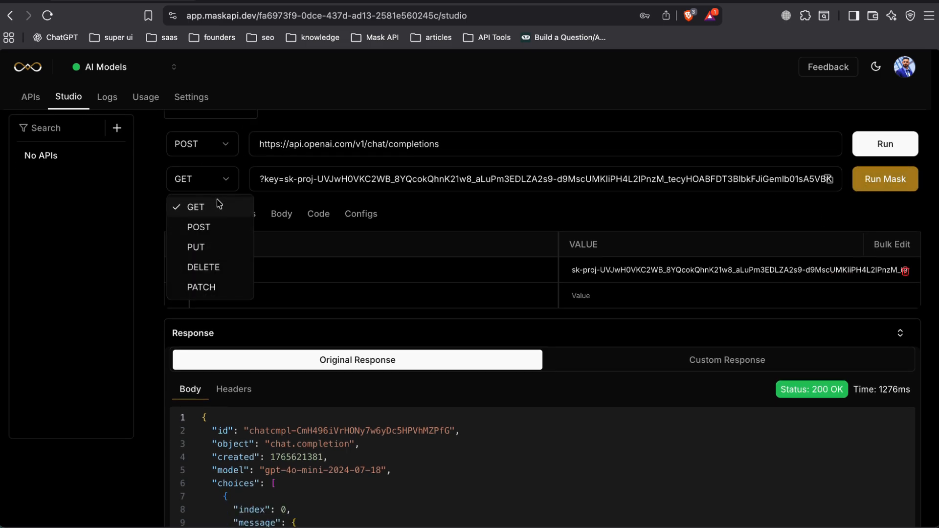
pyautogui.click(201, 225)
pyautogui.scroll(-1, 734, 208)
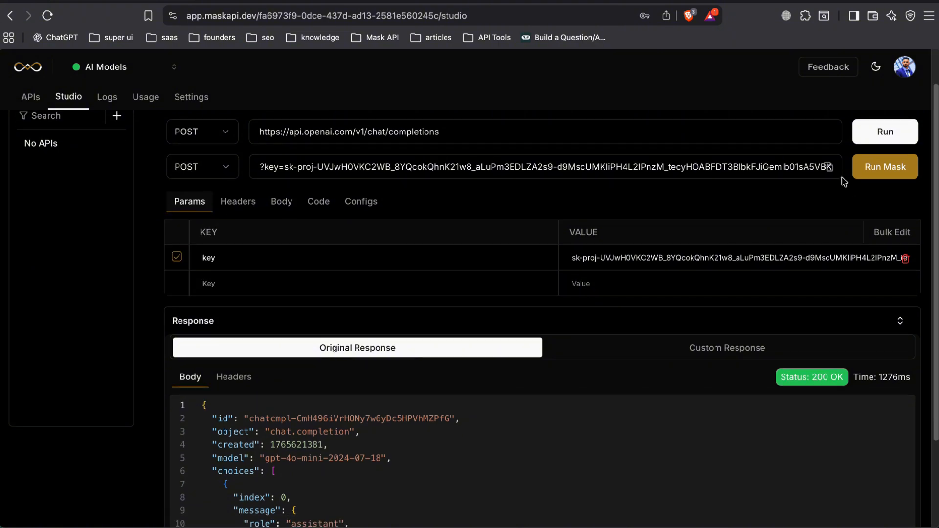
pyautogui.click(871, 172)
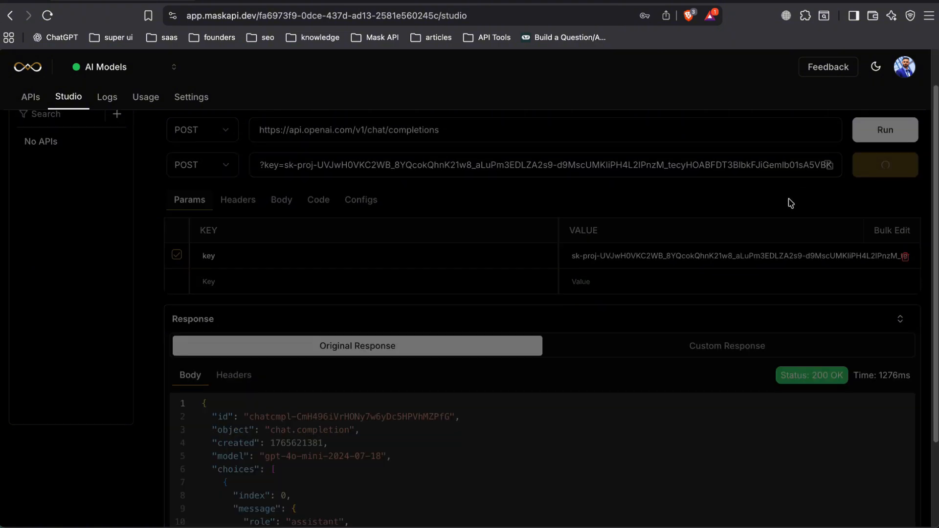
pyautogui.scroll(-4, 773, 216)
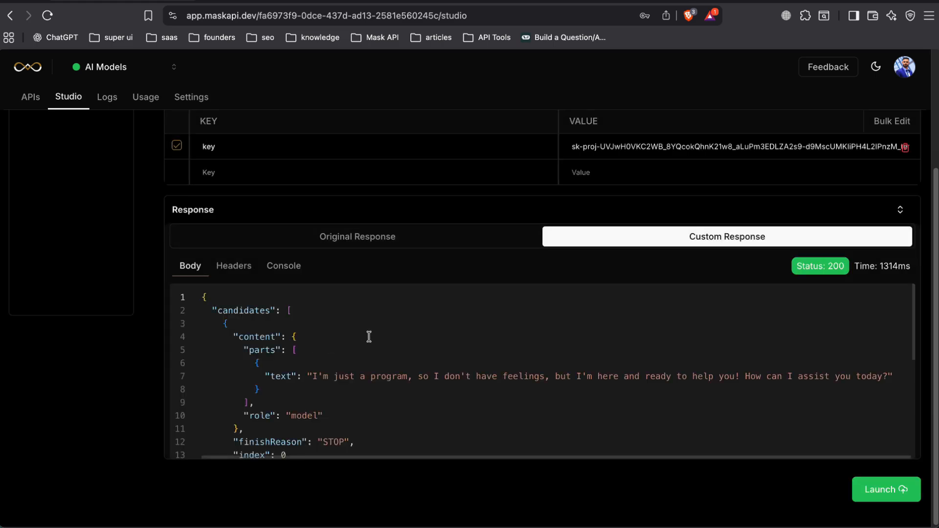
# Replace the prompt text in the mask's JSON request body with "What day is today?".
pyautogui.scroll(5, 367, 273)
pyautogui.click(281, 246)
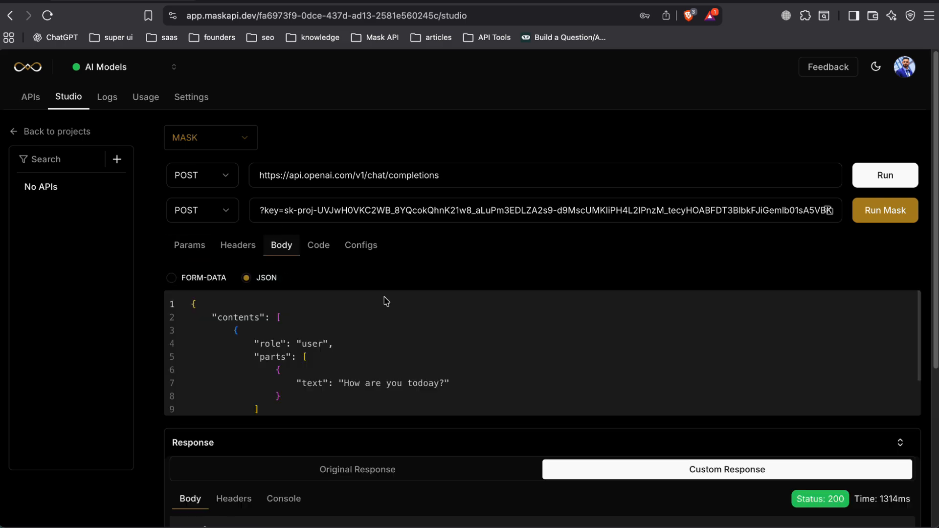
pyautogui.moveTo(407, 384); pyautogui.dragTo(439, 383)
pyautogui.scroll(-2, 439, 383)
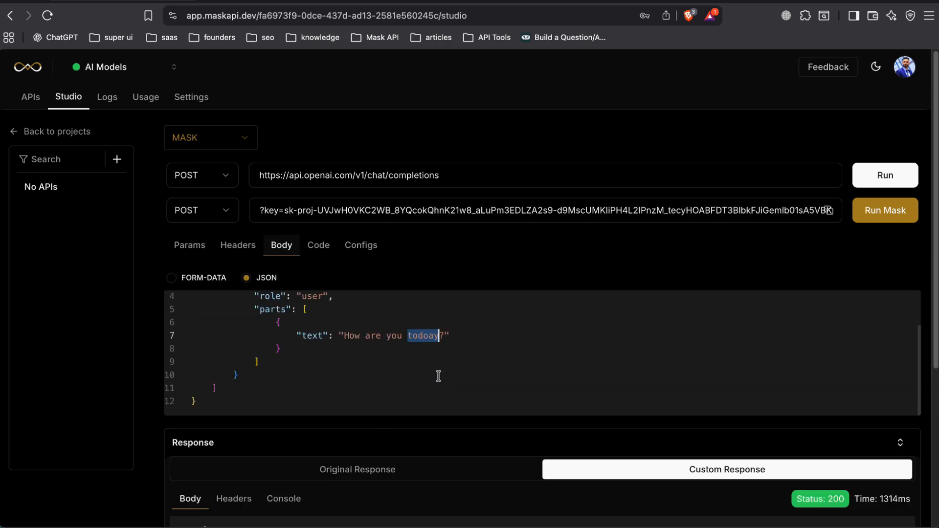
pyautogui.scroll(-5, 430, 437)
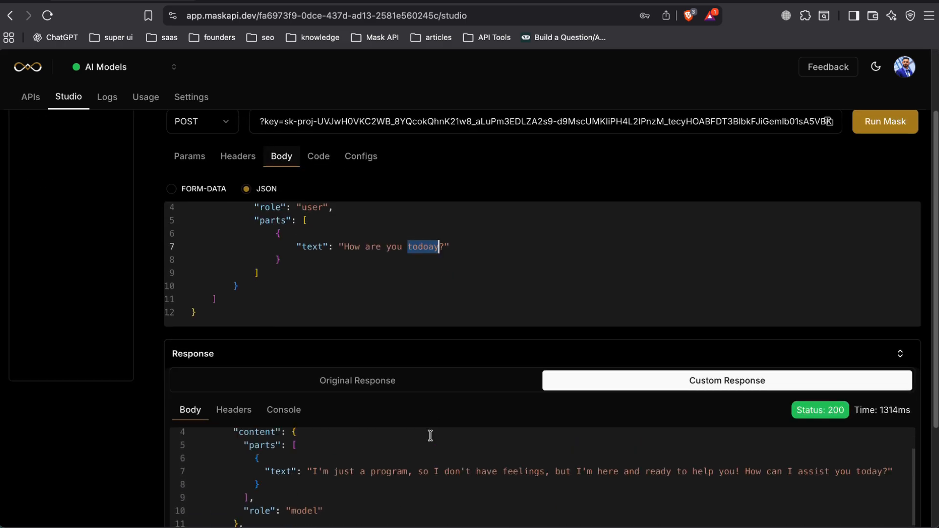
pyautogui.press('BackSpace')
pyautogui.press('BackSpace')
pyautogui.press('BackSpace')
pyautogui.press('BackSpace')
pyautogui.press('BackSpace')
pyautogui.press('BackSpace')
pyautogui.press('BackSpace')
pyautogui.press('BackSpace')
pyautogui.press('BackSpace')
pyautogui.press('BackSpace')
pyautogui.press('BackSpace')
pyautogui.press('BackSpace')
pyautogui.press('BackSpace')
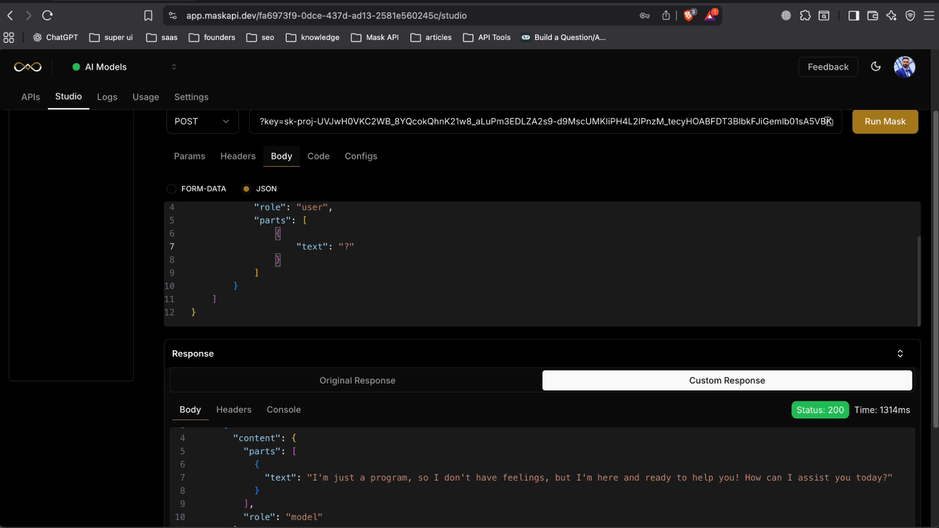
pyautogui.write('What day is todya')
pyautogui.press('BackSpace')
pyautogui.press('BackSpace')
pyautogui.write('ay')
# Run the mask again with the new prompt and examine the answer text in the custom response.
pyautogui.click(885, 124)
pyautogui.scroll(-1, 758, 157)
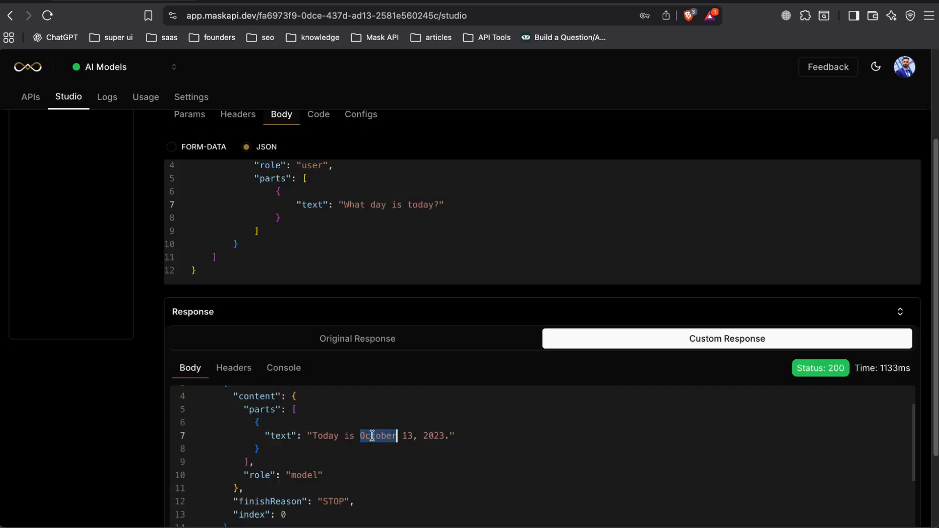
pyautogui.tripleClick(387, 438)
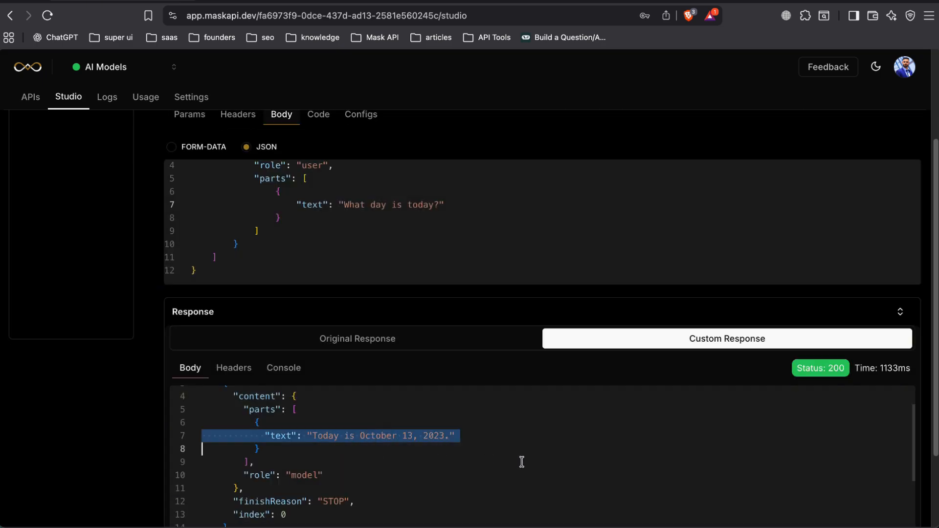
pyautogui.click(493, 436)
pyautogui.tripleClick(493, 437)
pyautogui.doubleClick(442, 436)
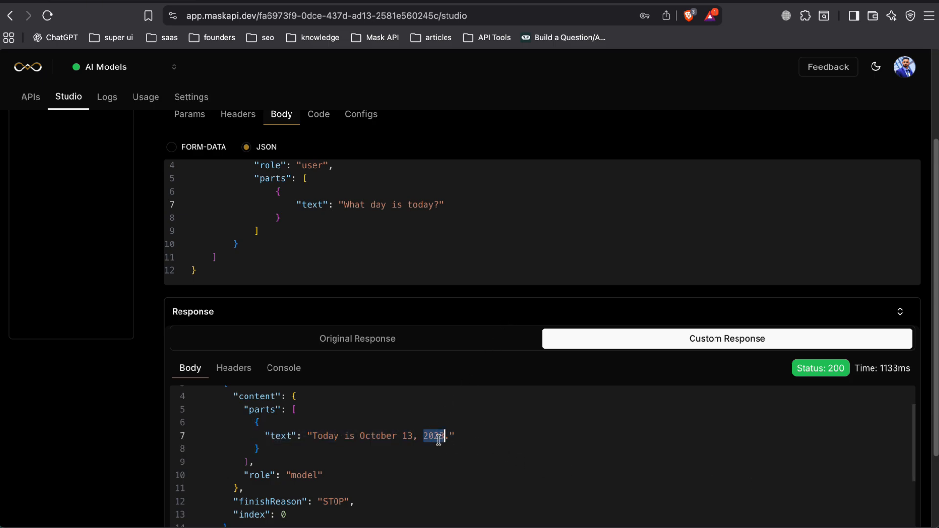
pyautogui.scroll(3, 895, 252)
pyautogui.scroll(-5, 895, 252)
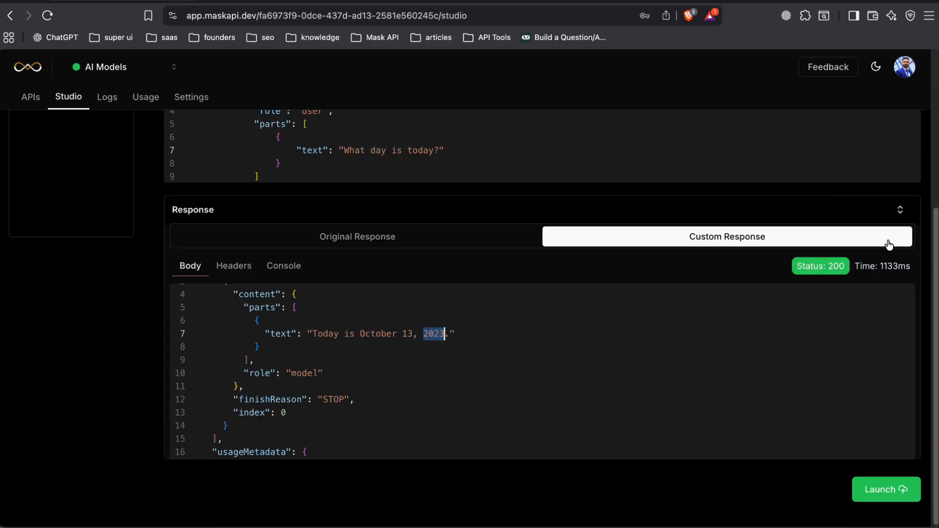
# Add the path "gpt" in front of the mask URL's key parameter and launch the API.
pyautogui.scroll(1, 536, 224)
pyautogui.scroll(5, 536, 224)
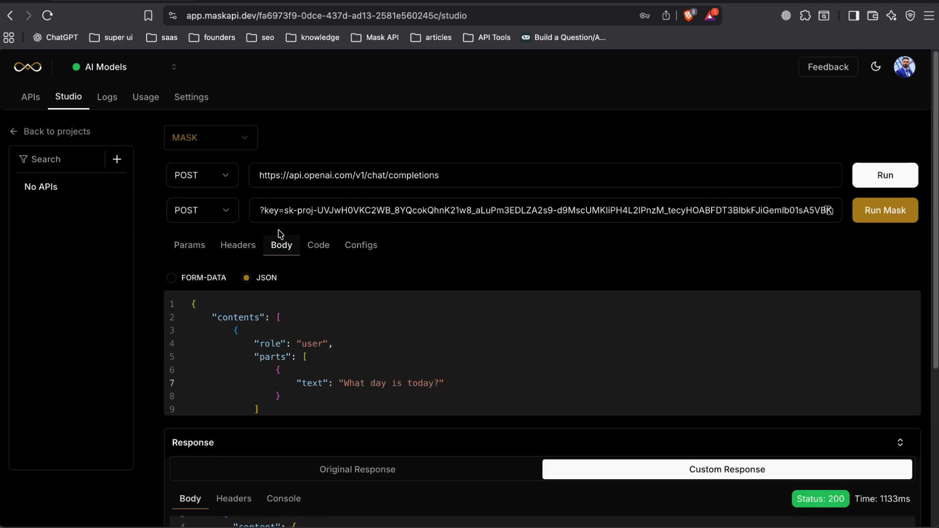
pyautogui.click(261, 210)
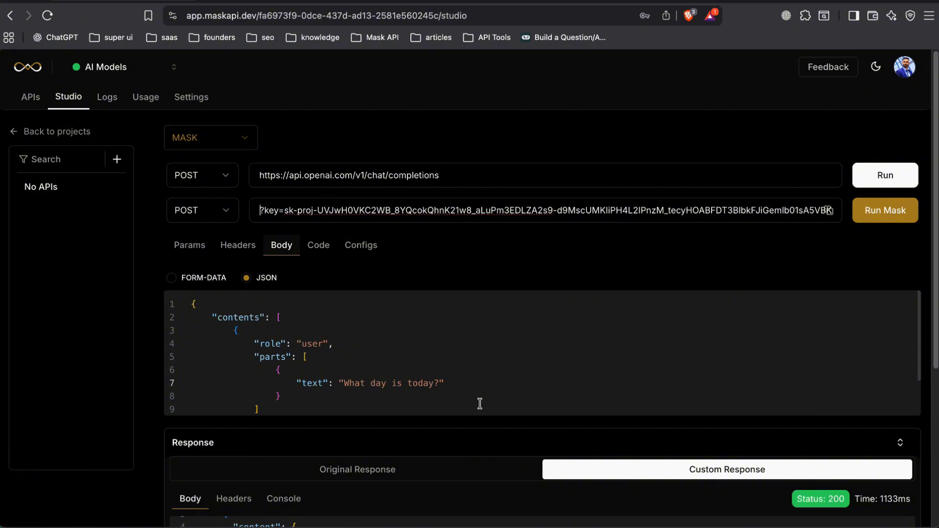
pyautogui.write('gpt')
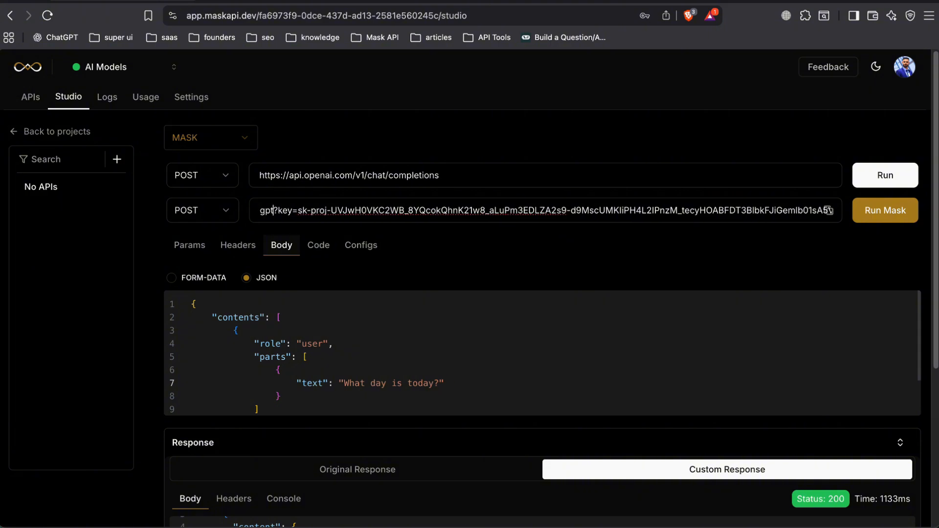
pyautogui.scroll(-5, 612, 343)
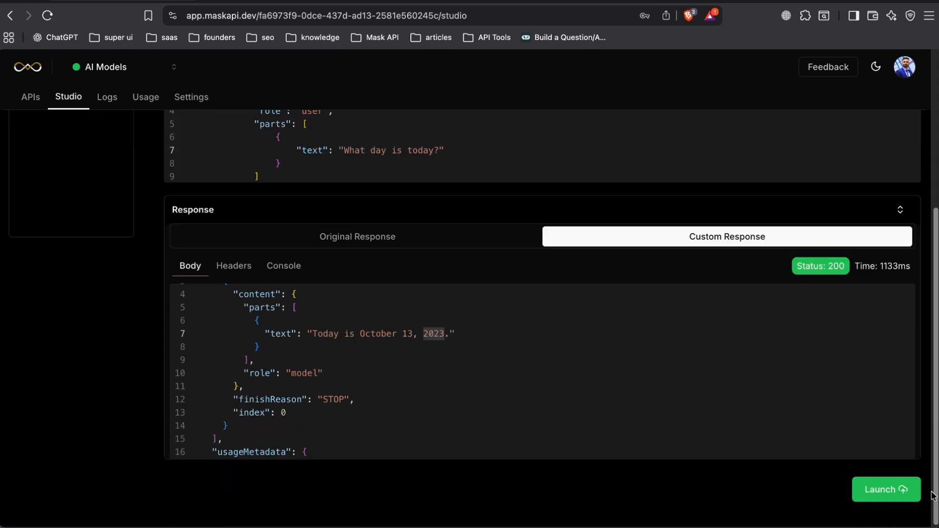
pyautogui.click(897, 490)
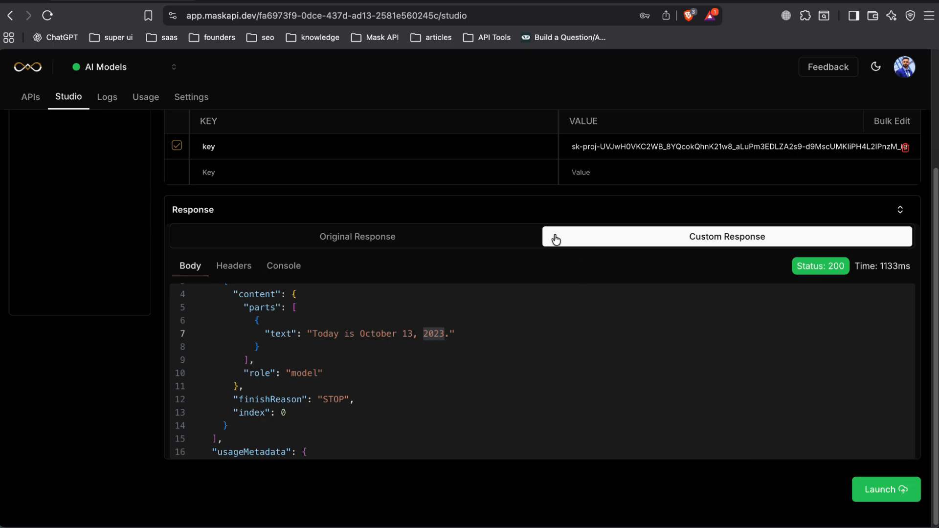
# Copy the launched mask's full URL, switch to the code editor and open the Demo project's .env file.
pyautogui.scroll(3, 540, 226)
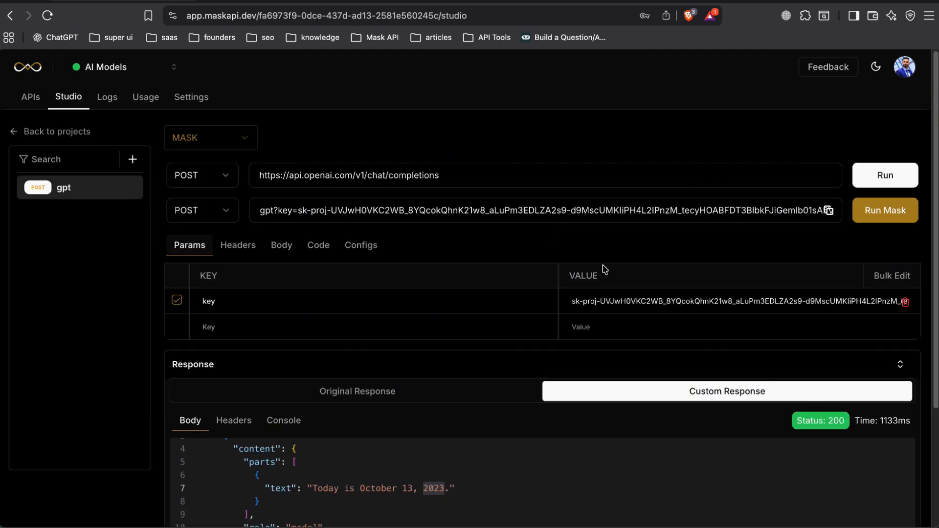
pyautogui.click(828, 214)
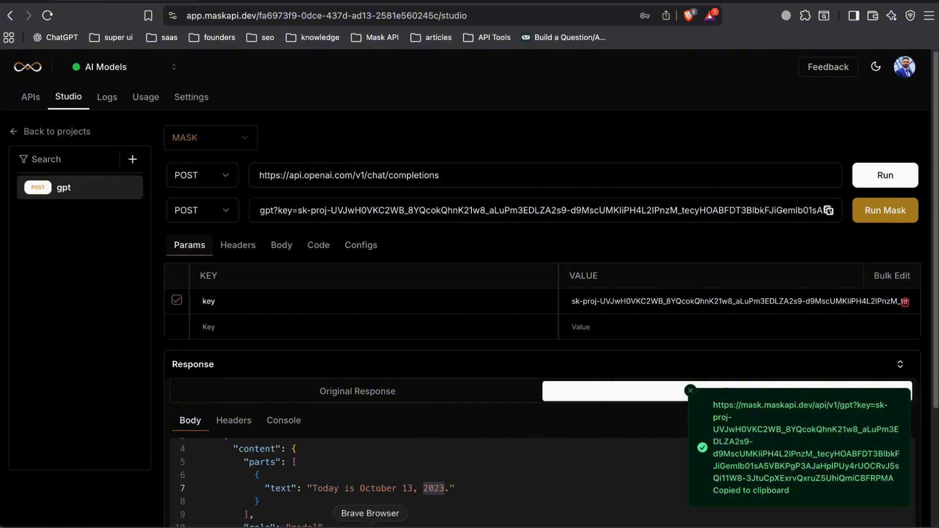
pyautogui.click(345, 527)
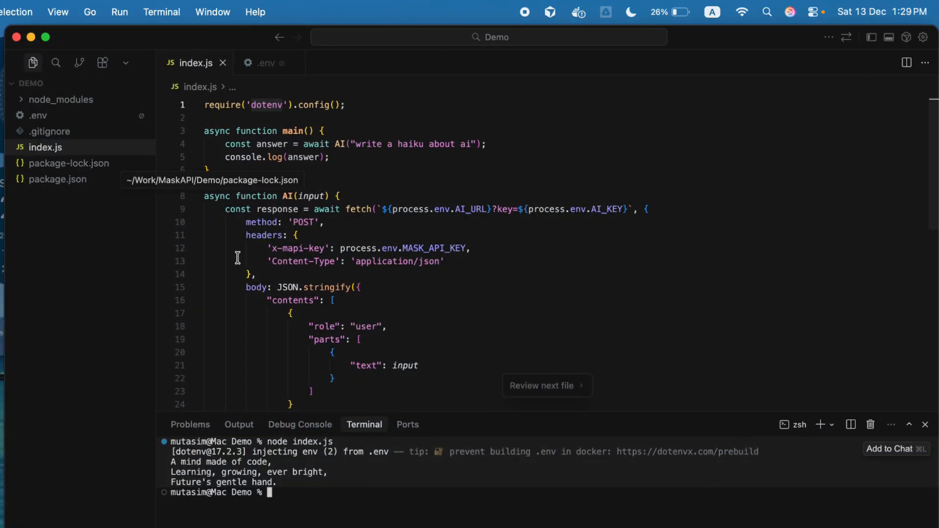
pyautogui.click(54, 115)
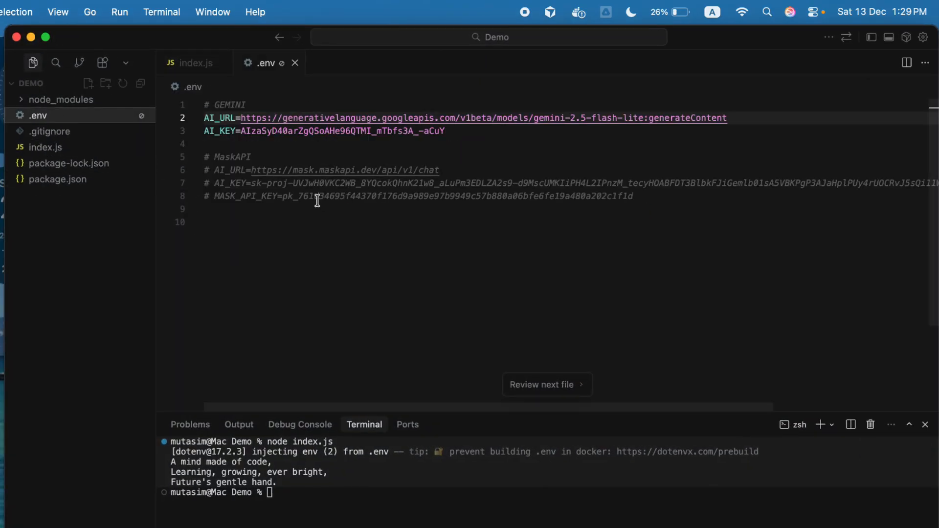
# Uncomment the AI_URL line under MaskAPI and replace its value with the copied mask URL including its API key.
pyautogui.tripleClick(411, 174)
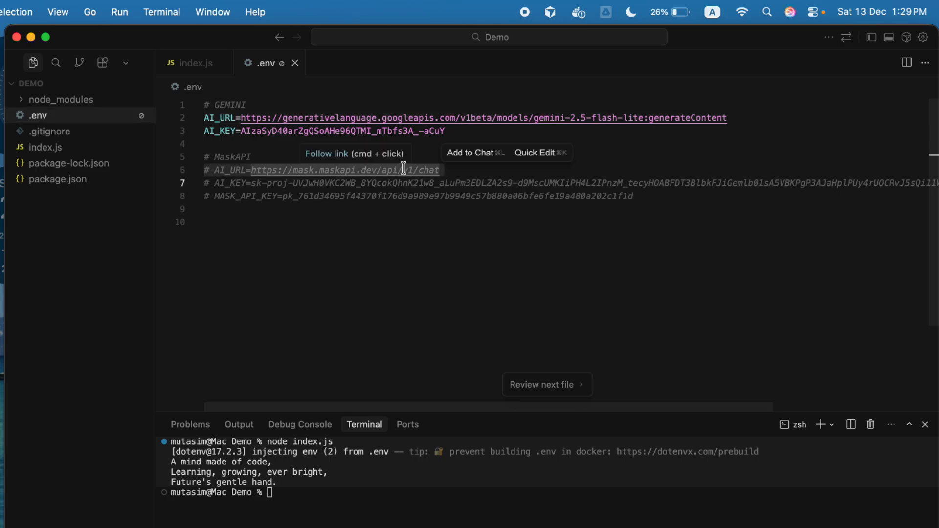
pyautogui.press('super+slash')
pyautogui.click(425, 170)
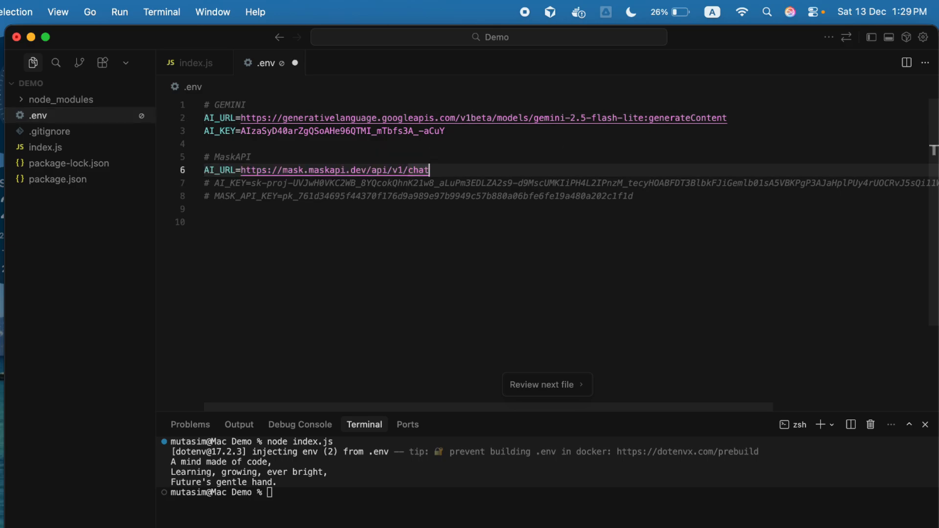
pyautogui.hotkey('alt', 'BackSpace')
pyautogui.hotkey('alt', 'BackSpace')
pyautogui.hotkey('alt', 'BackSpace')
pyautogui.hotkey('alt', 'BackSpace')
pyautogui.hotkey('alt', 'BackSpace')
pyautogui.hotkey('alt', 'BackSpace')
pyautogui.hotkey('alt', 'BackSpace')
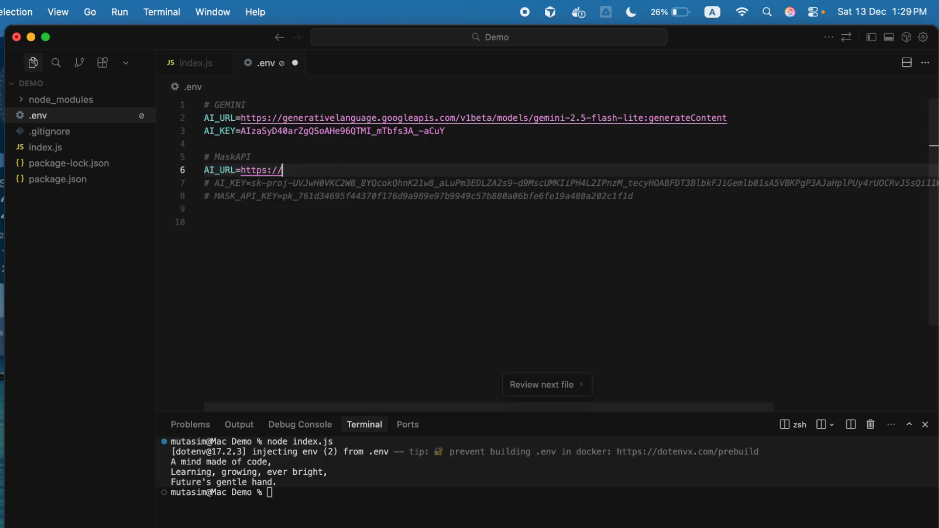
pyautogui.hotkey('alt', 'BackSpace')
pyautogui.hotkey('alt', 'BackSpace')
pyautogui.hotkey('alt', 'BackSpace')
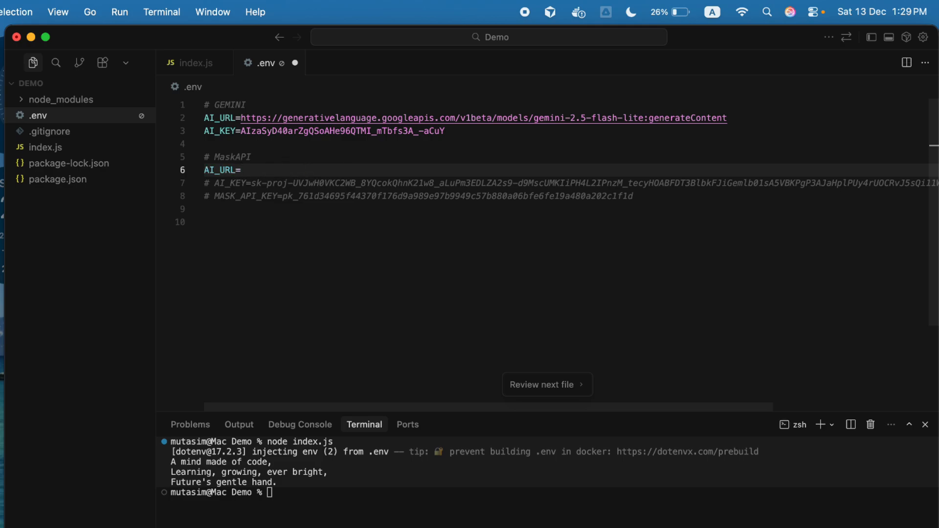
pyautogui.press('super+v')
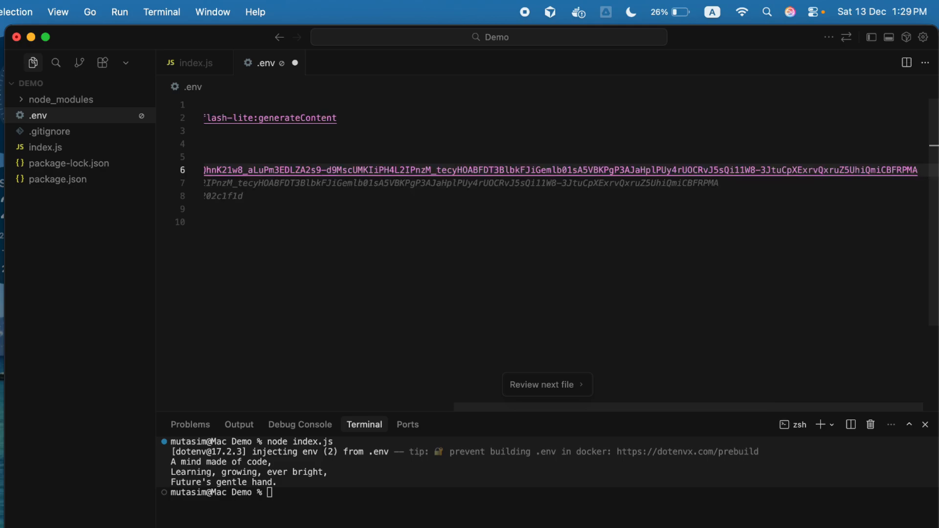
# Strip the key query parameter and API key from the MaskAPI AI_URL so it ends at /api/v1/gpt.
pyautogui.hscroll(-10, 572, 255)
pyautogui.keyDown('shift'); pyautogui.click(454, 170); pyautogui.keyUp('shift')
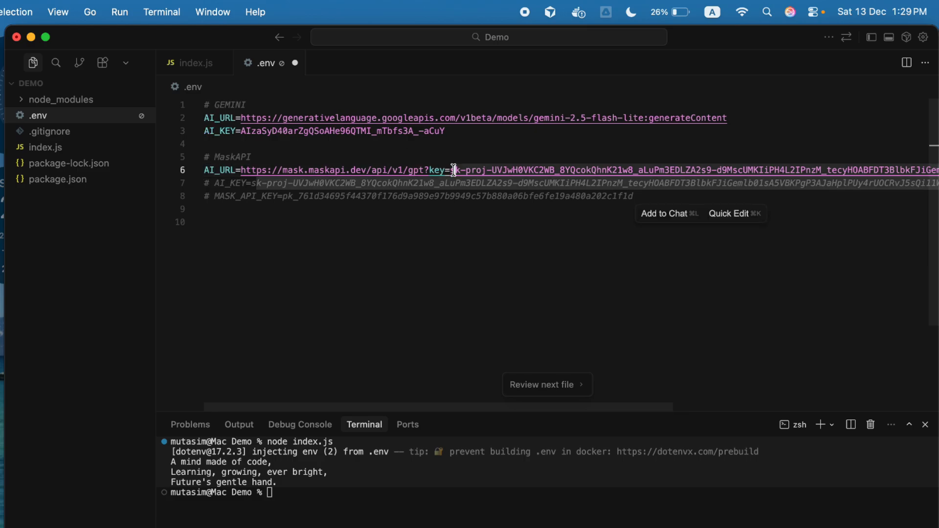
pyautogui.click(454, 169)
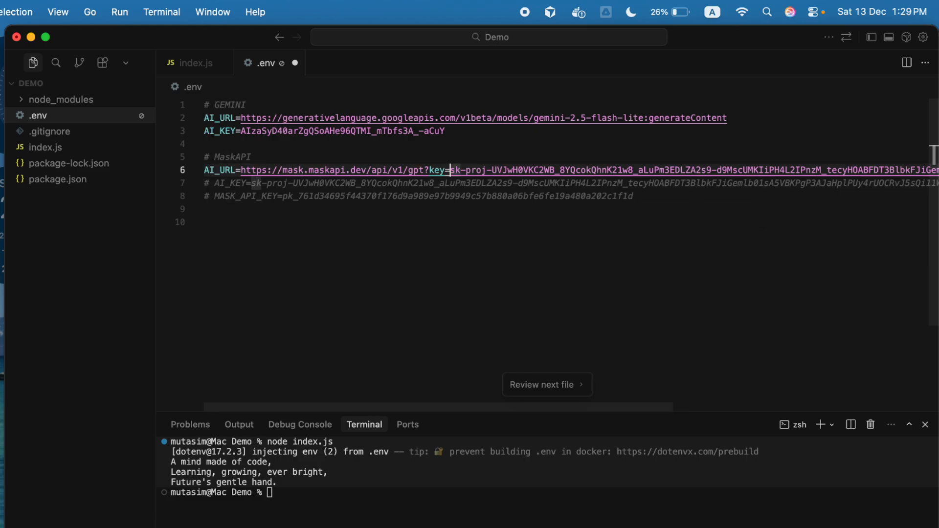
pyautogui.press('super+shift+Right')
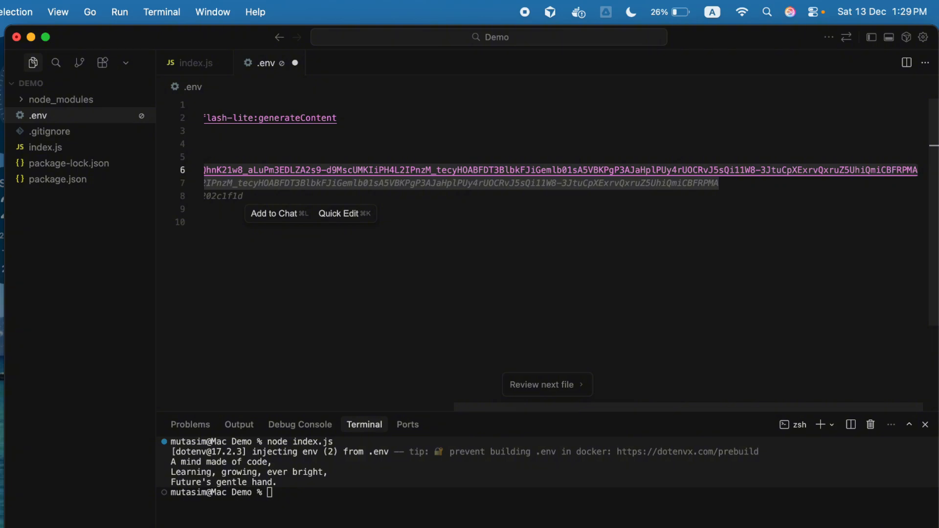
pyautogui.press('BackSpace')
pyautogui.press('BackSpace')
pyautogui.press('BackSpace')
pyautogui.press('BackSpace')
pyautogui.press('BackSpace')
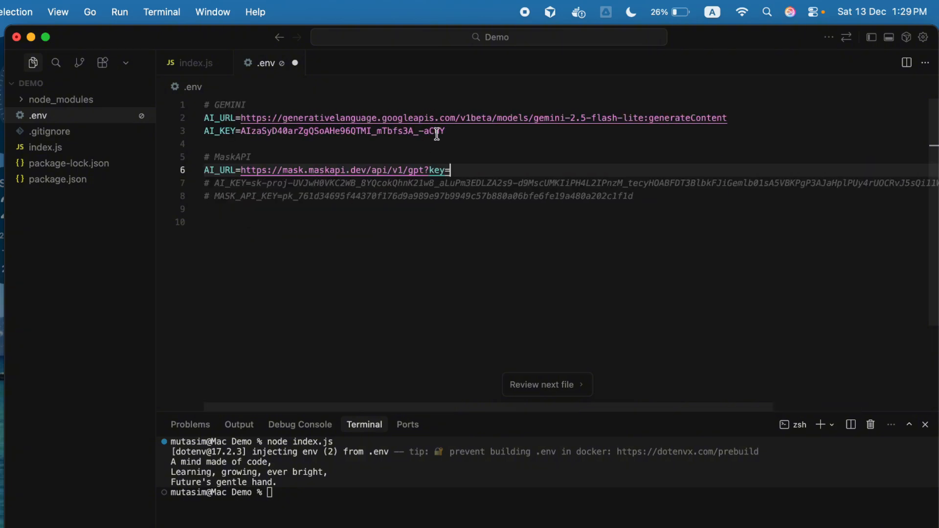
# Uncomment the AI_KEY line under MaskAPI and check its full value.
pyautogui.click(286, 186)
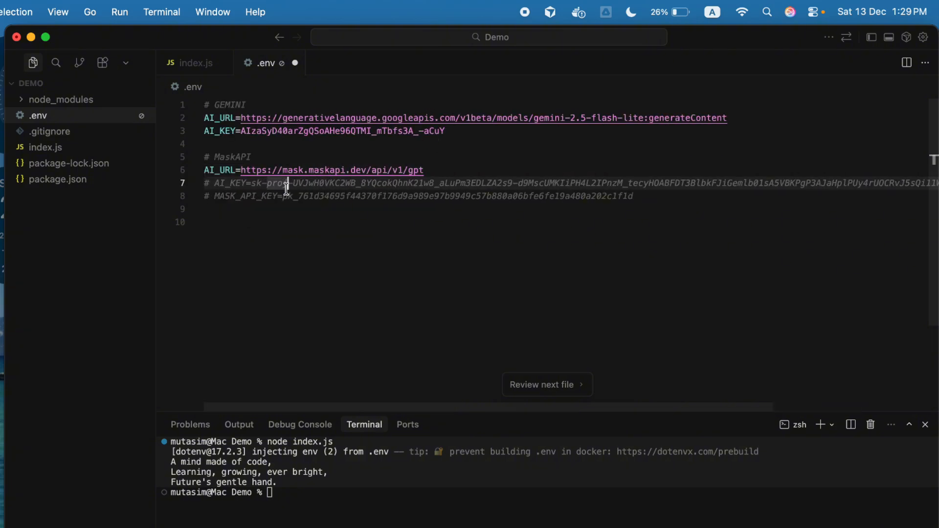
pyautogui.press('super+slash')
pyautogui.click(240, 183)
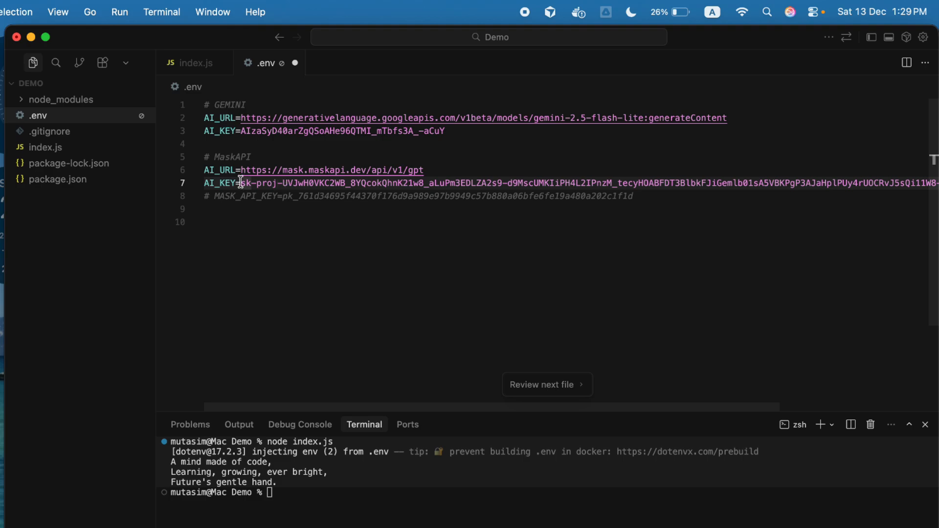
pyautogui.press('super+shift+Right')
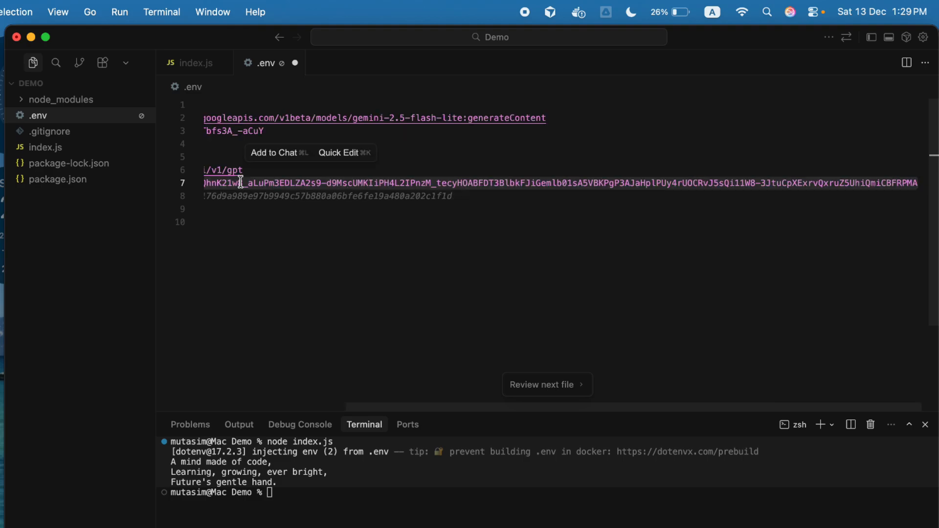
pyautogui.press('Right')
pyautogui.hscroll(-4, 241, 183)
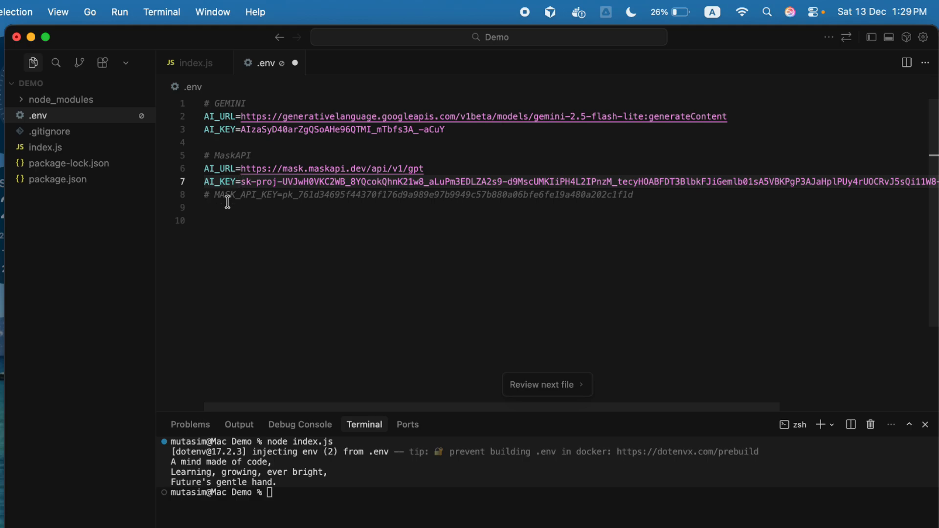
# Comment out the AI_KEY and AI_URL lines of the GEMINI section.
pyautogui.click(337, 128)
pyautogui.press('super+slash')
pyautogui.click(356, 118)
pyautogui.press('super+slash')
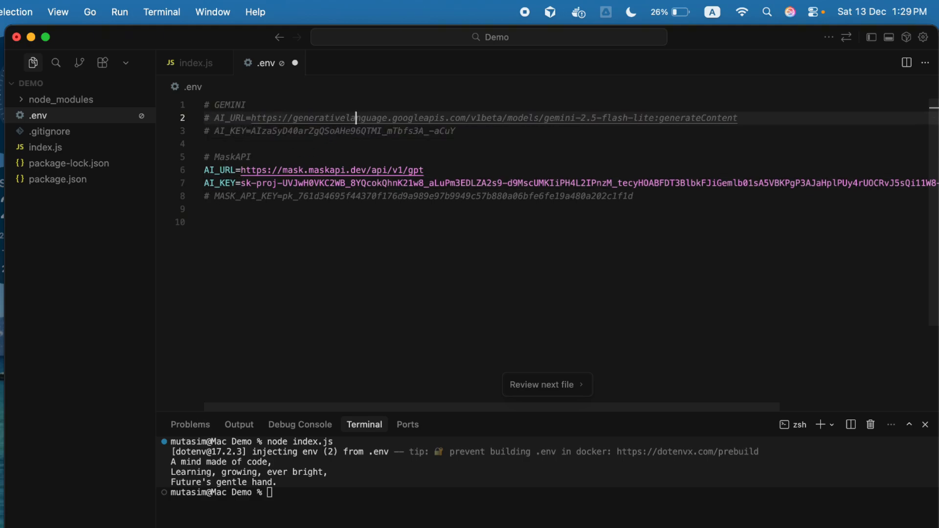
# Save .env and uncomment the MASK_API_KEY line in its MaskAPI section.
pyautogui.click(452, 129)
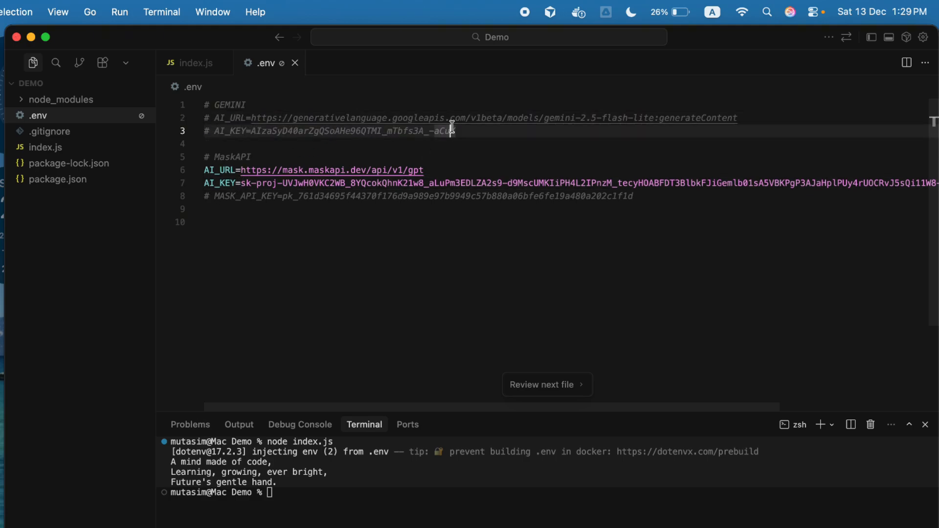
pyautogui.doubleClick(304, 204)
pyautogui.press('super+slash')
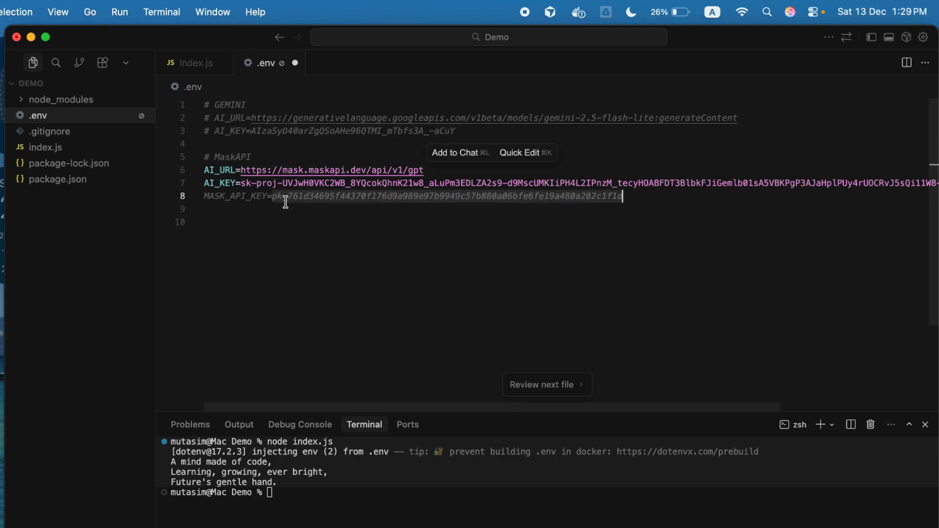
pyautogui.doubleClick(251, 196)
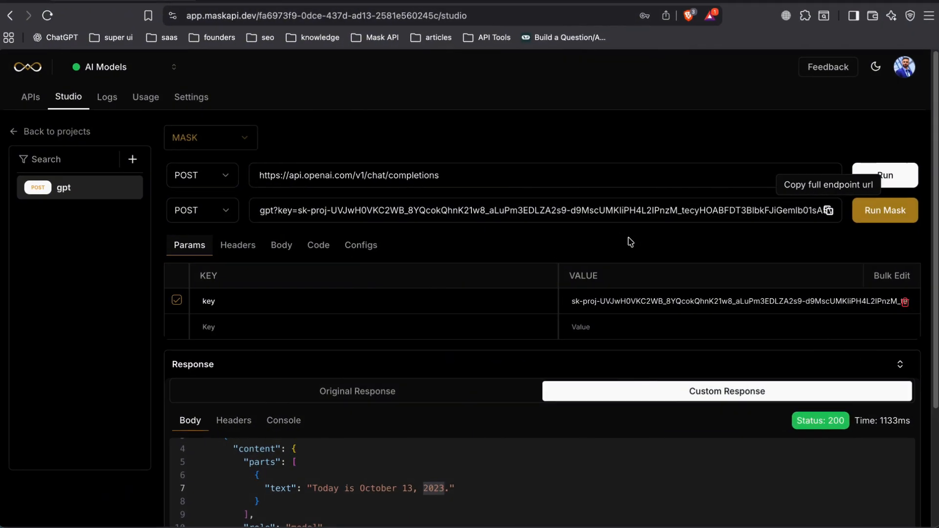
# Switch to the Mask API dashboard in the browser and copy the project key from the AI Models project's settings.
pyautogui.click(199, 102)
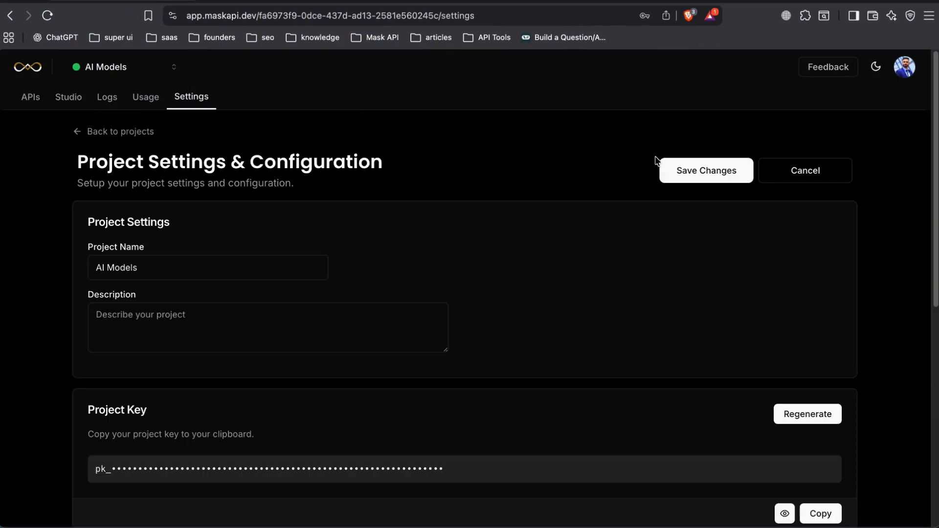
pyautogui.scroll(-5, 567, 272)
pyautogui.scroll(5, 237, 257)
pyautogui.tripleClick(141, 416)
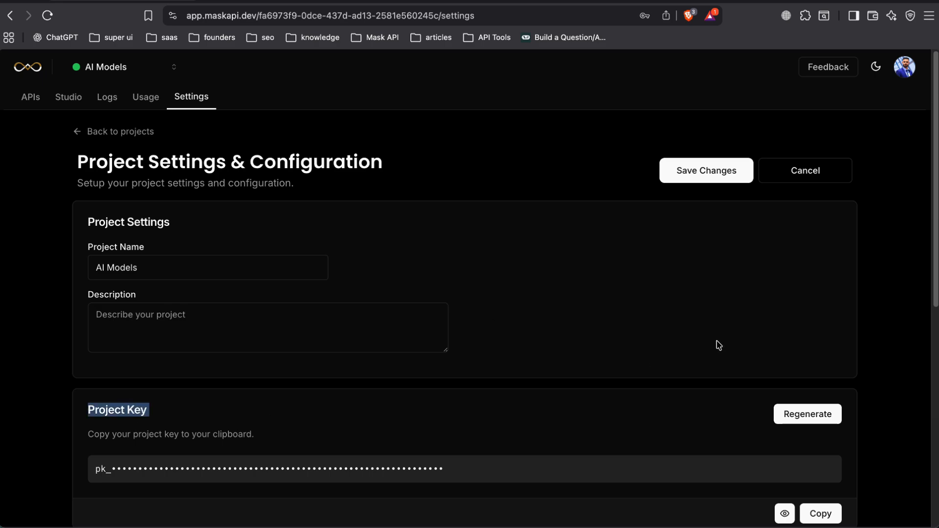
pyautogui.scroll(-1, 726, 338)
pyautogui.click(820, 483)
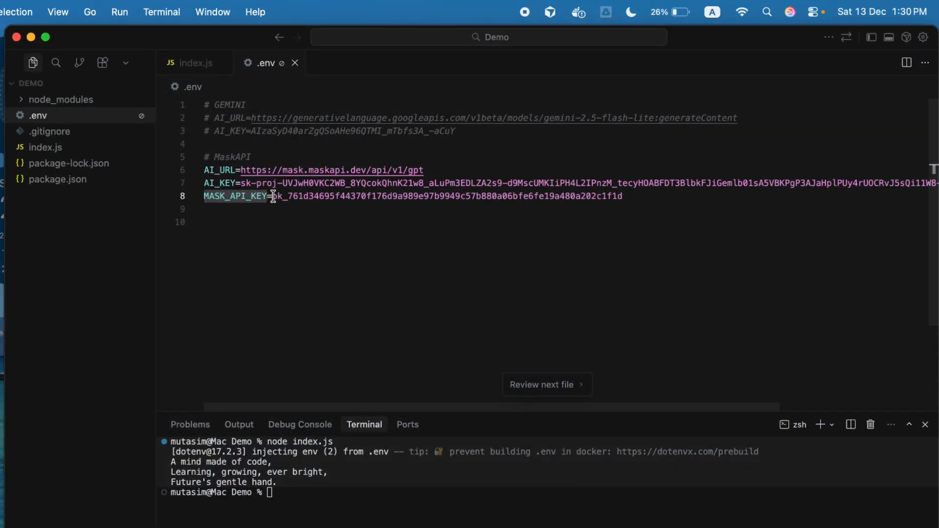
# Return to the code editor and replace the MASK_API_KEY value in .env with the copied project key.
pyautogui.moveTo(273, 197); pyautogui.dragTo(676, 198)
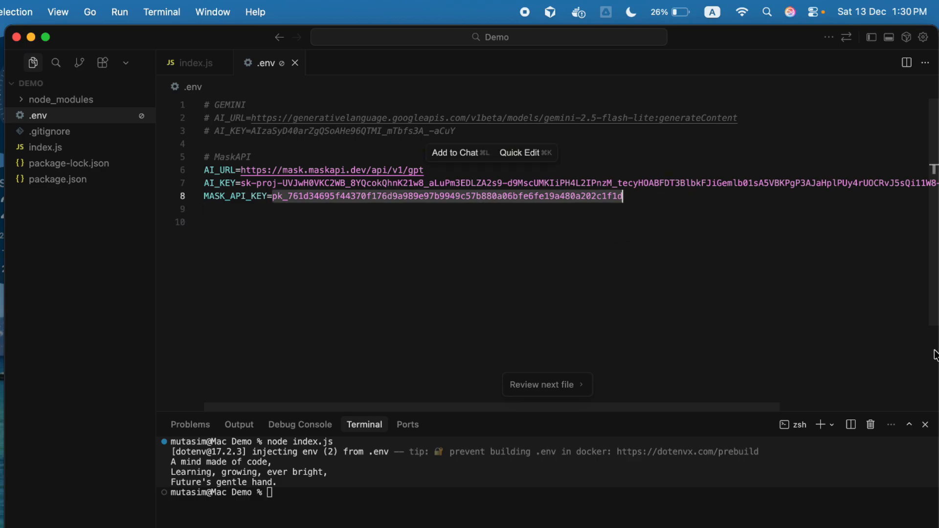
pyautogui.press('super+v')
pyautogui.doubleClick(442, 196)
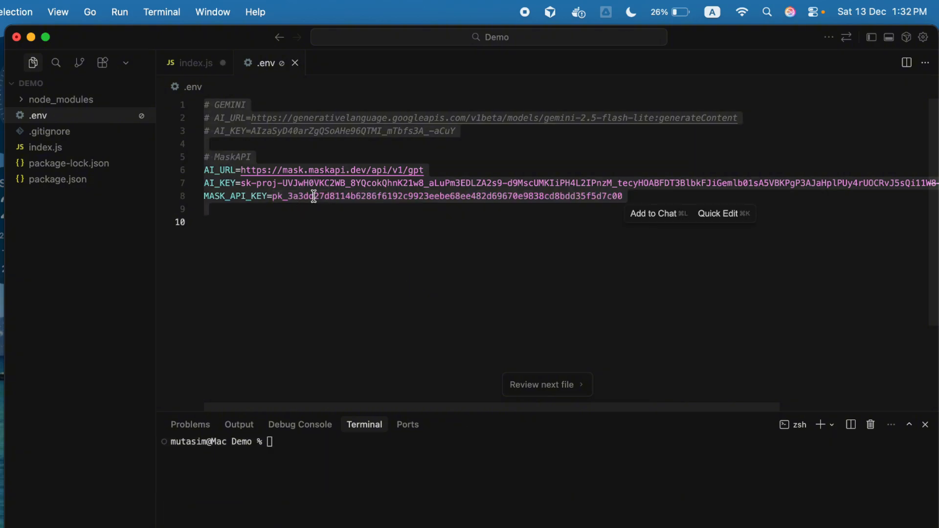
pyautogui.doubleClick(313, 196)
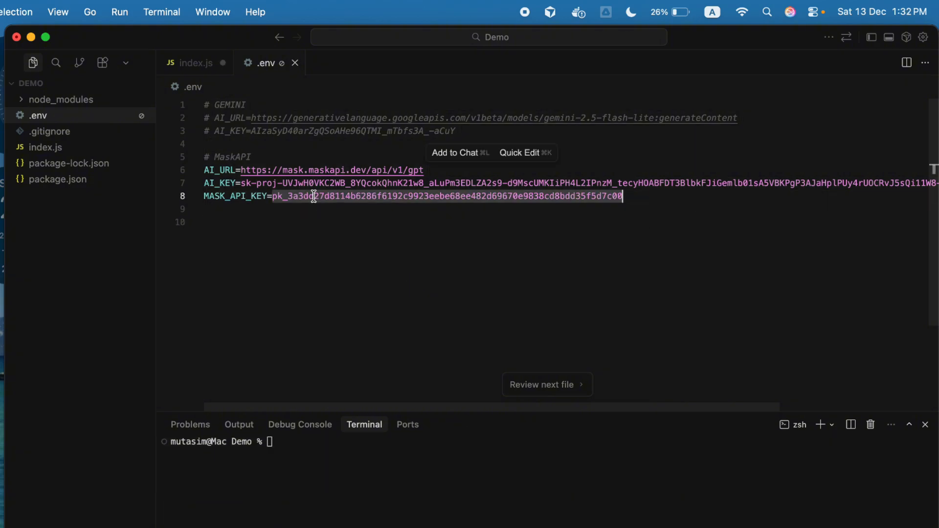
# Examine the x-mapi-key header that passes process.env.MASK_API_KEY in the fetch call of index.js.
pyautogui.click(74, 148)
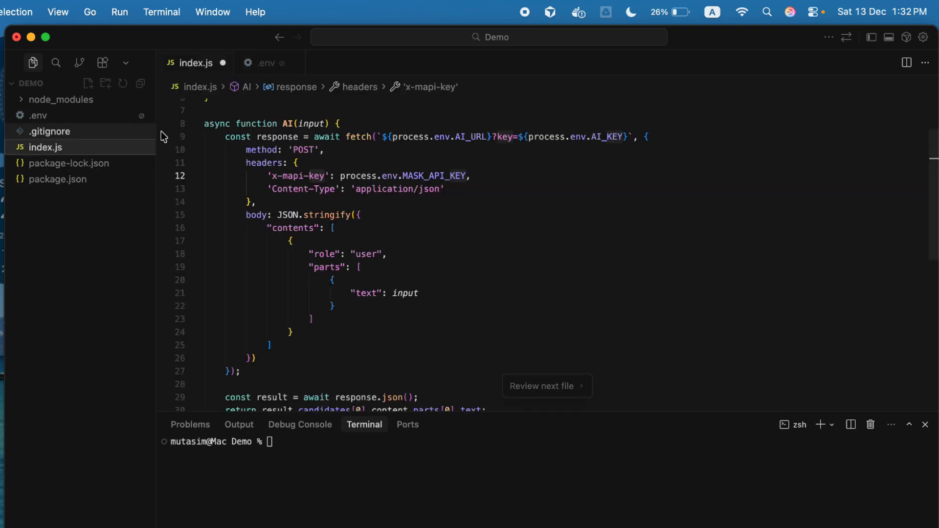
pyautogui.tripleClick(304, 175)
pyautogui.doubleClick(295, 176)
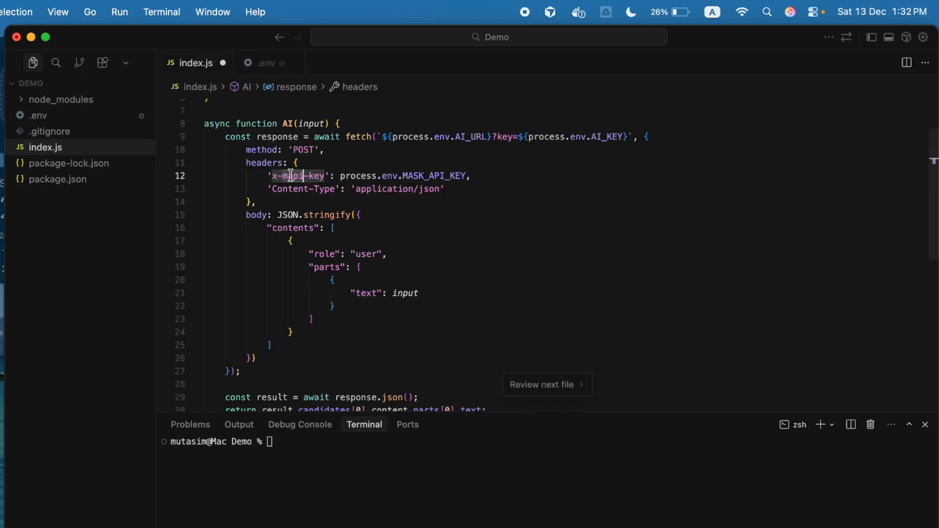
pyautogui.moveTo(269, 175); pyautogui.dragTo(471, 176)
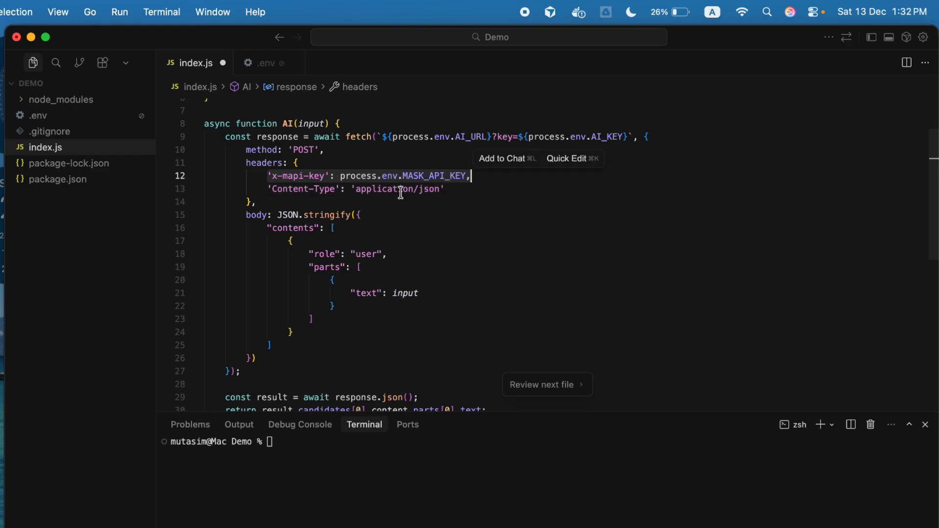
pyautogui.click(273, 179)
pyautogui.doubleClick(297, 179)
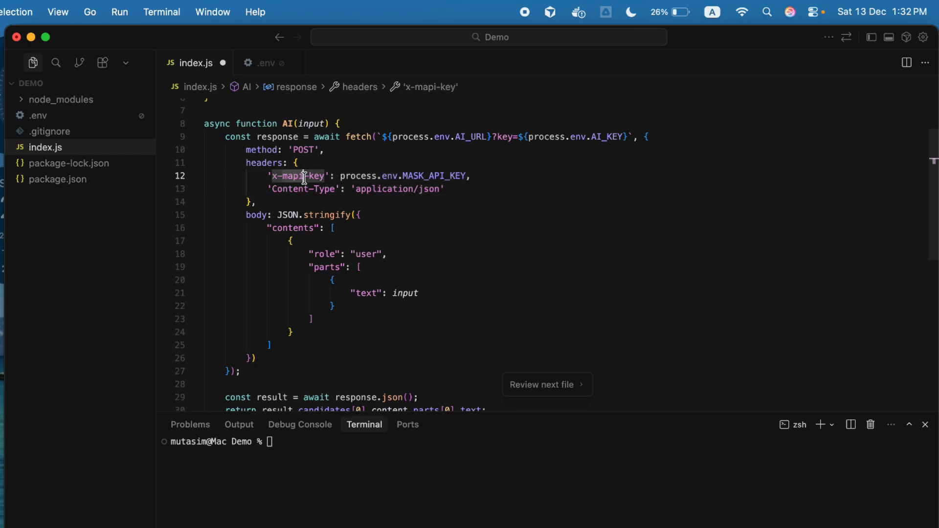
pyautogui.doubleClick(430, 176)
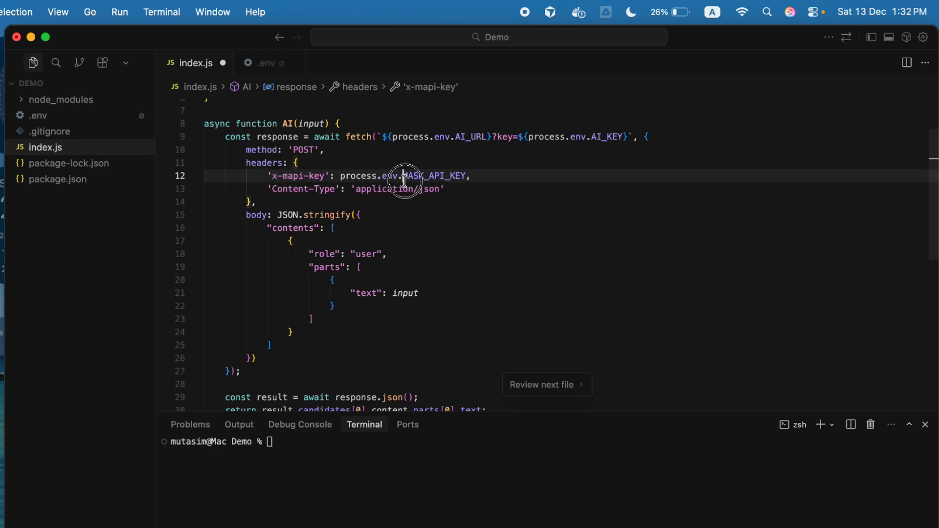
# Save index.js and run it in the terminal with "node index.js" using the MaskAPI settings.
pyautogui.click(324, 475)
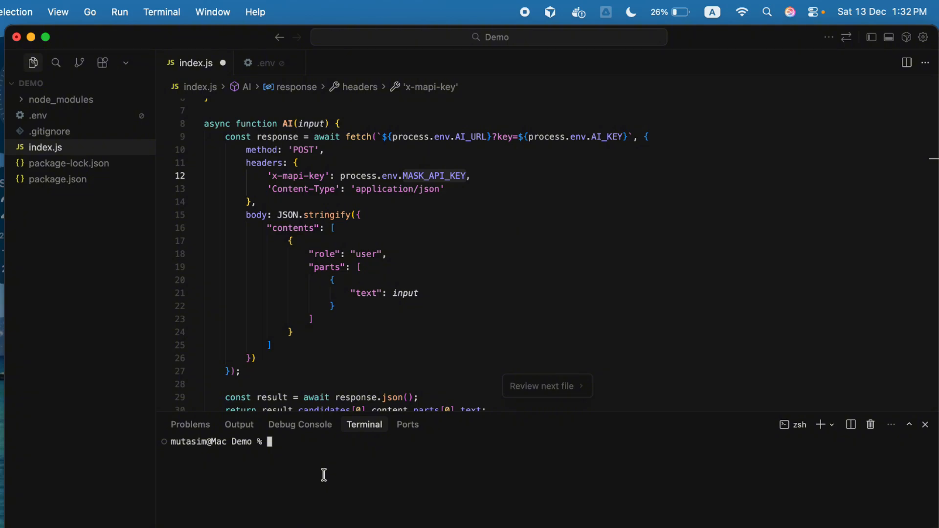
pyautogui.click(380, 329)
pyautogui.press('super+s')
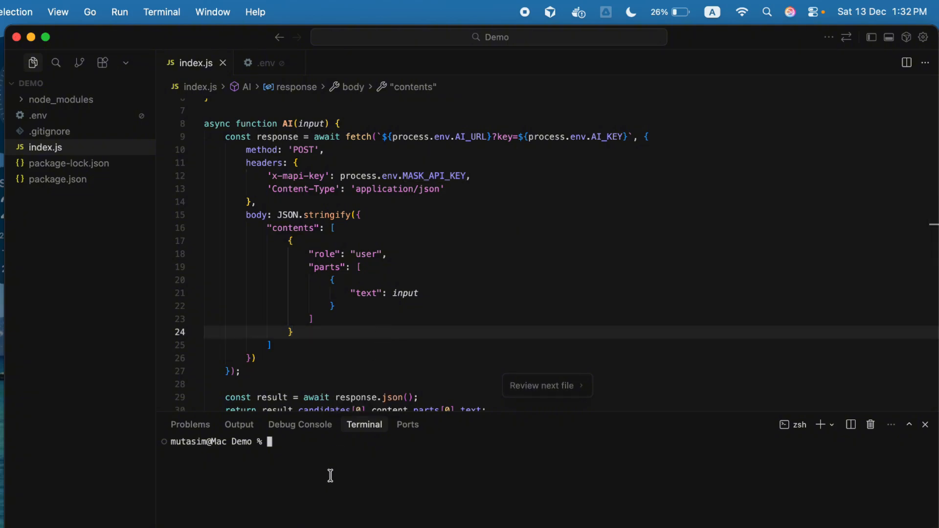
pyautogui.write('node index.js')
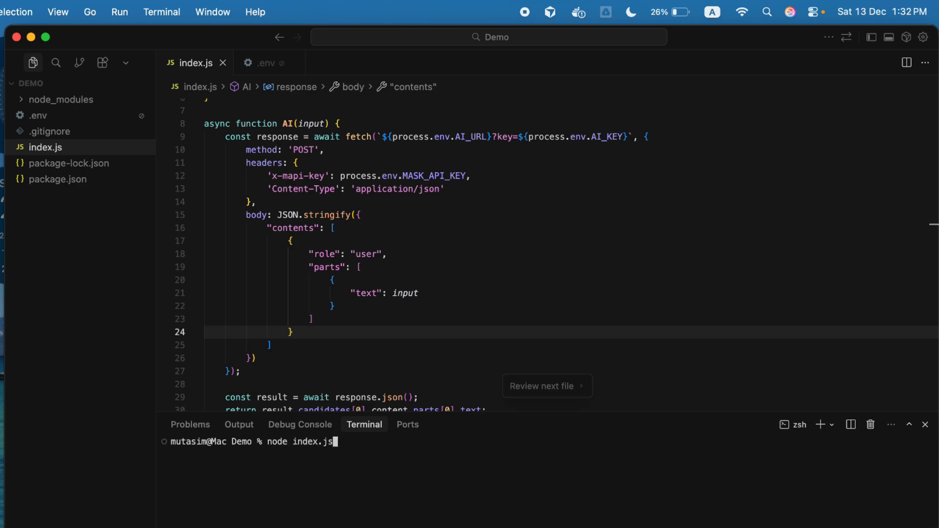
pyautogui.press('Return')
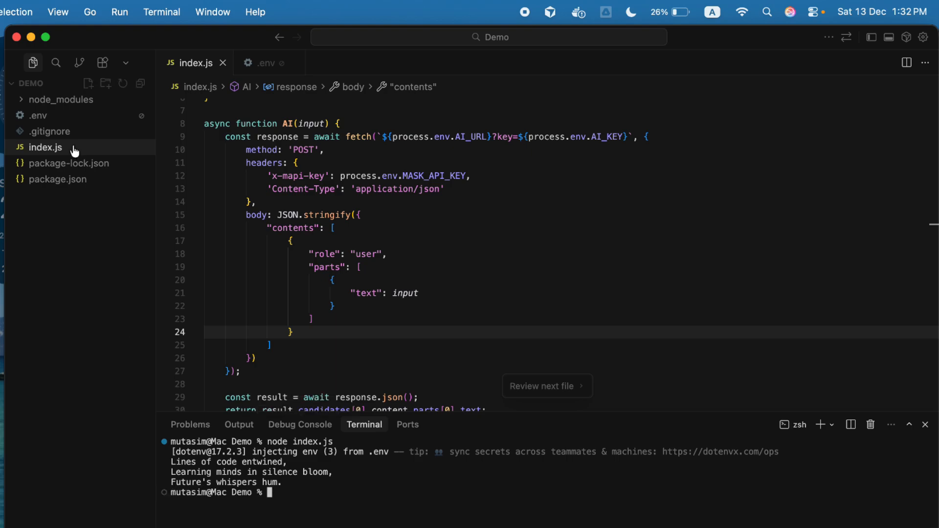
# Comment out the AI_URL, AI_KEY and MASK_API_KEY lines of the MaskAPI section in .env.
pyautogui.click(98, 116)
pyautogui.moveTo(669, 205); pyautogui.dragTo(194, 169)
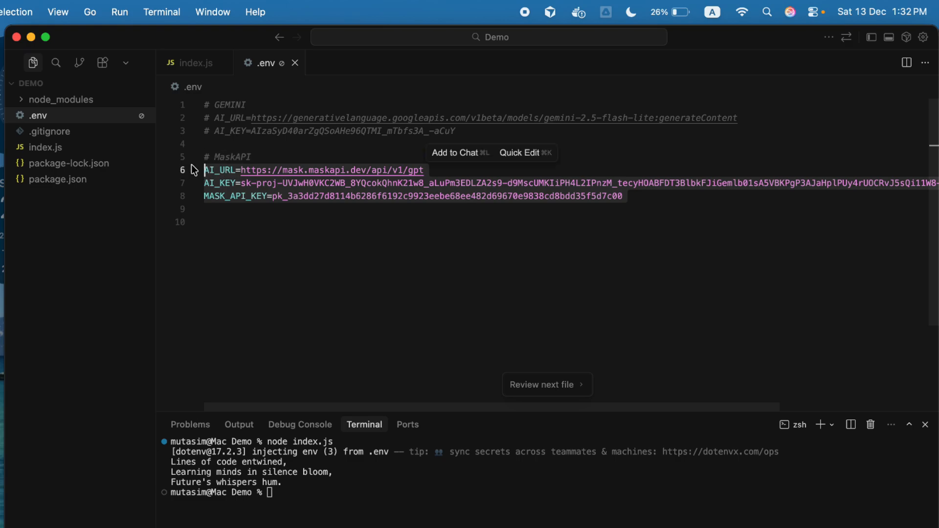
pyautogui.press('super+slash')
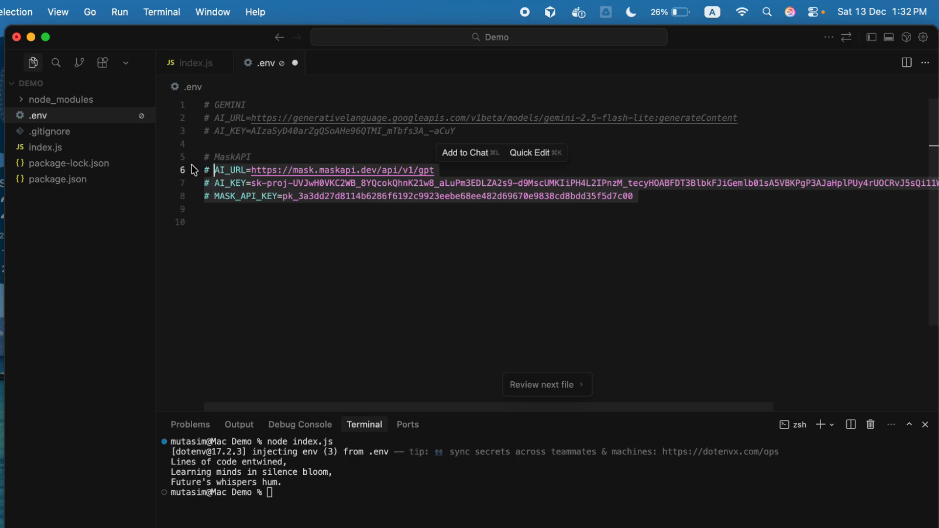
# Uncomment the AI_URL and AI_KEY lines of the GEMINI section and save .env.
pyautogui.click(535, 139)
pyautogui.hotkey('shift', 'Up')
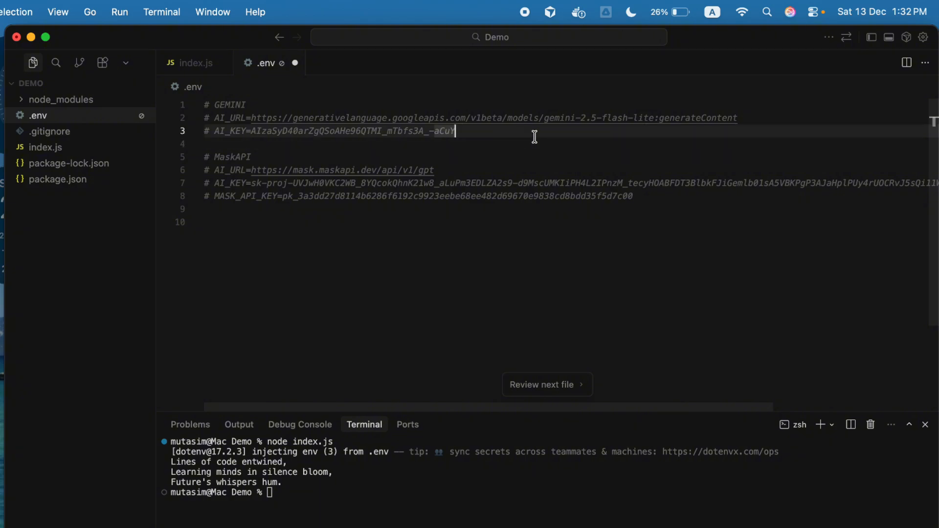
pyautogui.press('super+slash')
pyautogui.click(434, 118)
pyautogui.press('super+slash')
pyautogui.press('super+s')
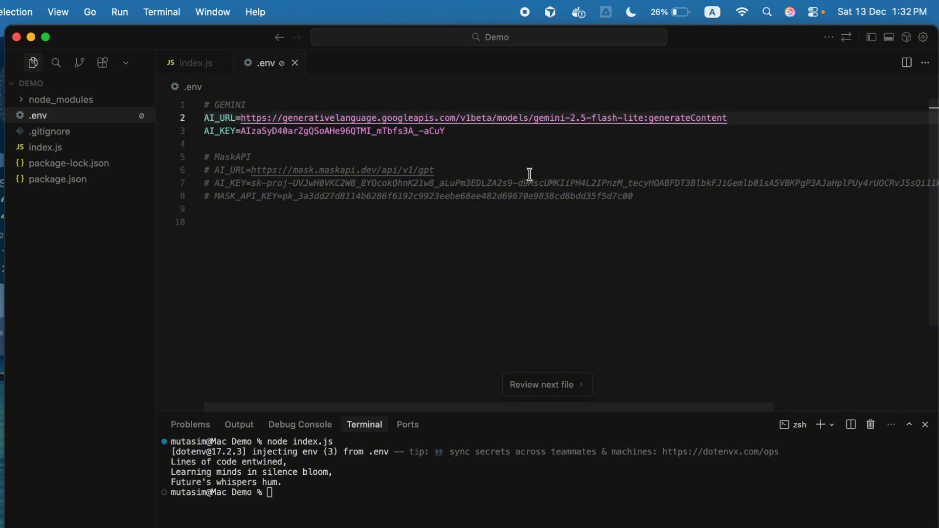
# Run "node index.js" in the terminal again with the GEMINI settings active.
pyautogui.click(430, 514)
pyautogui.write('node index.js')
pyautogui.press('Return')
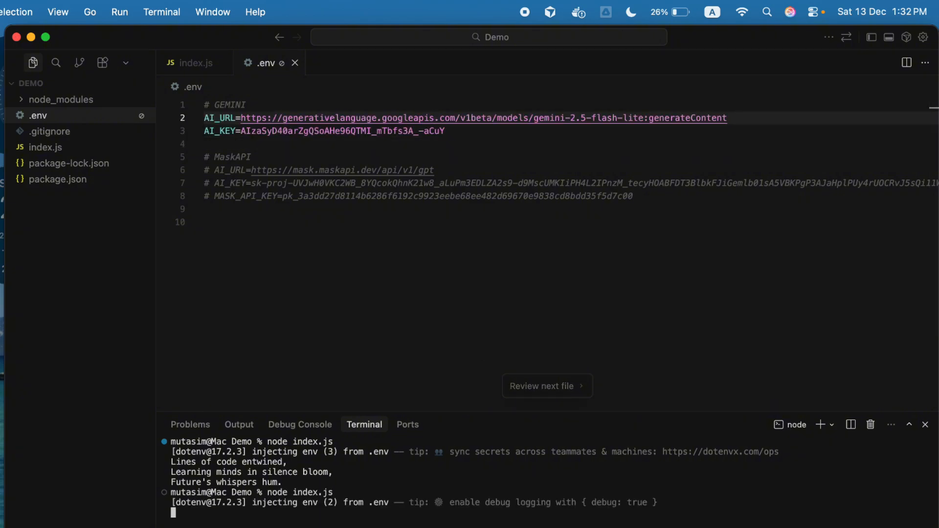